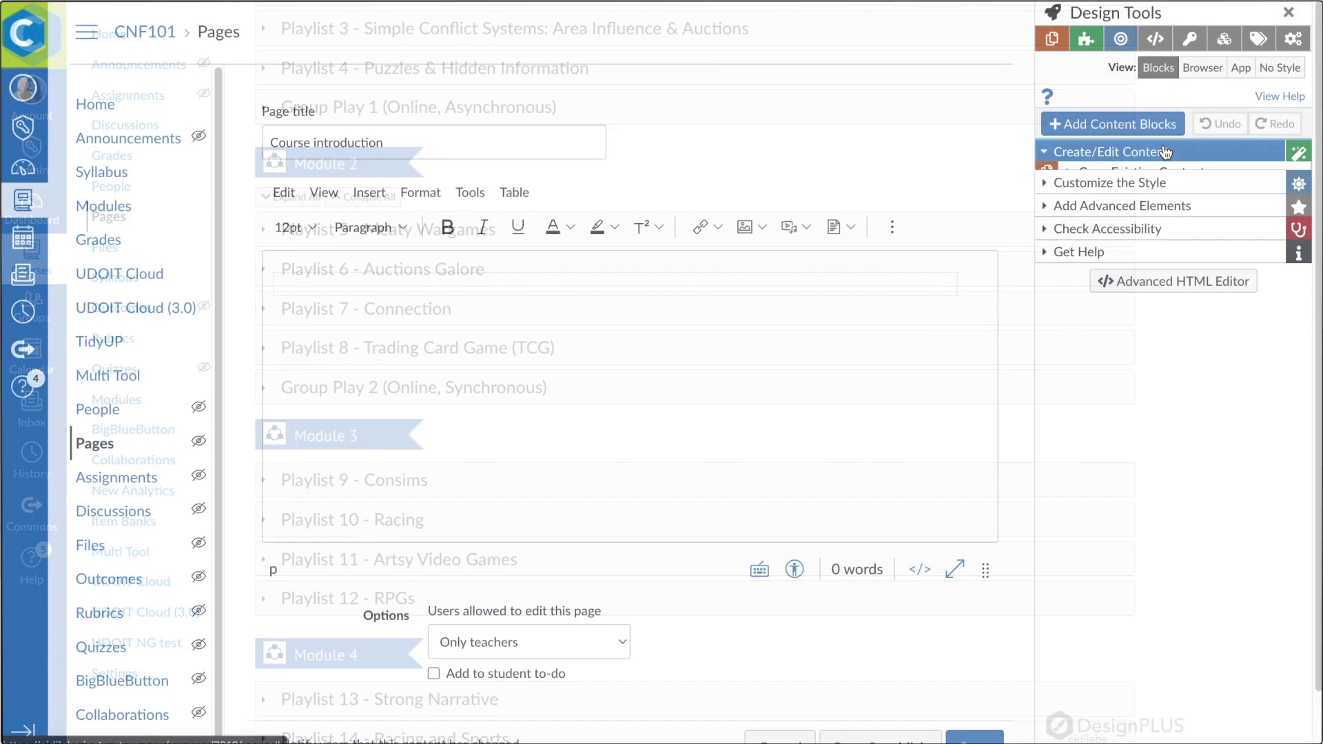
# Copy the 'Week 1: Read This First' page's content into the Course introduction page
pyautogui.click(1142, 172)
pyautogui.click(1161, 274)
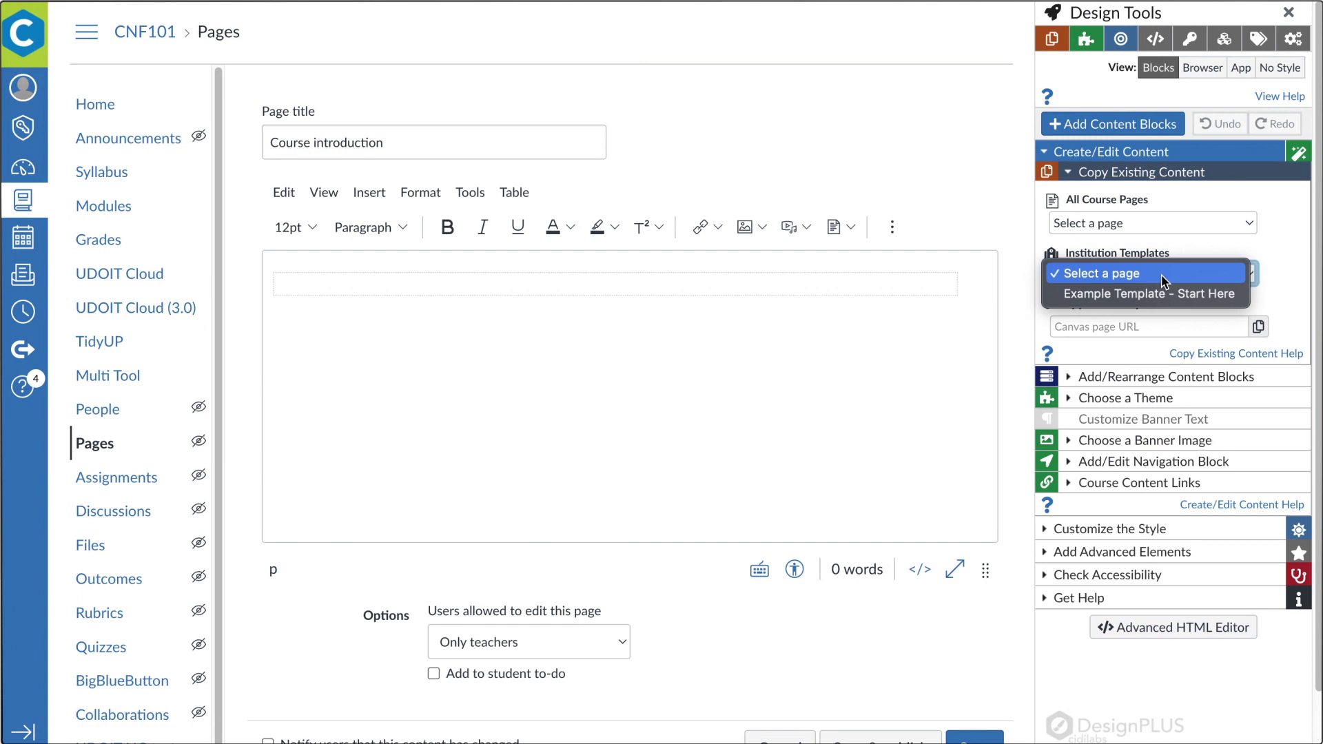
pyautogui.click(1163, 275)
pyautogui.click(1151, 222)
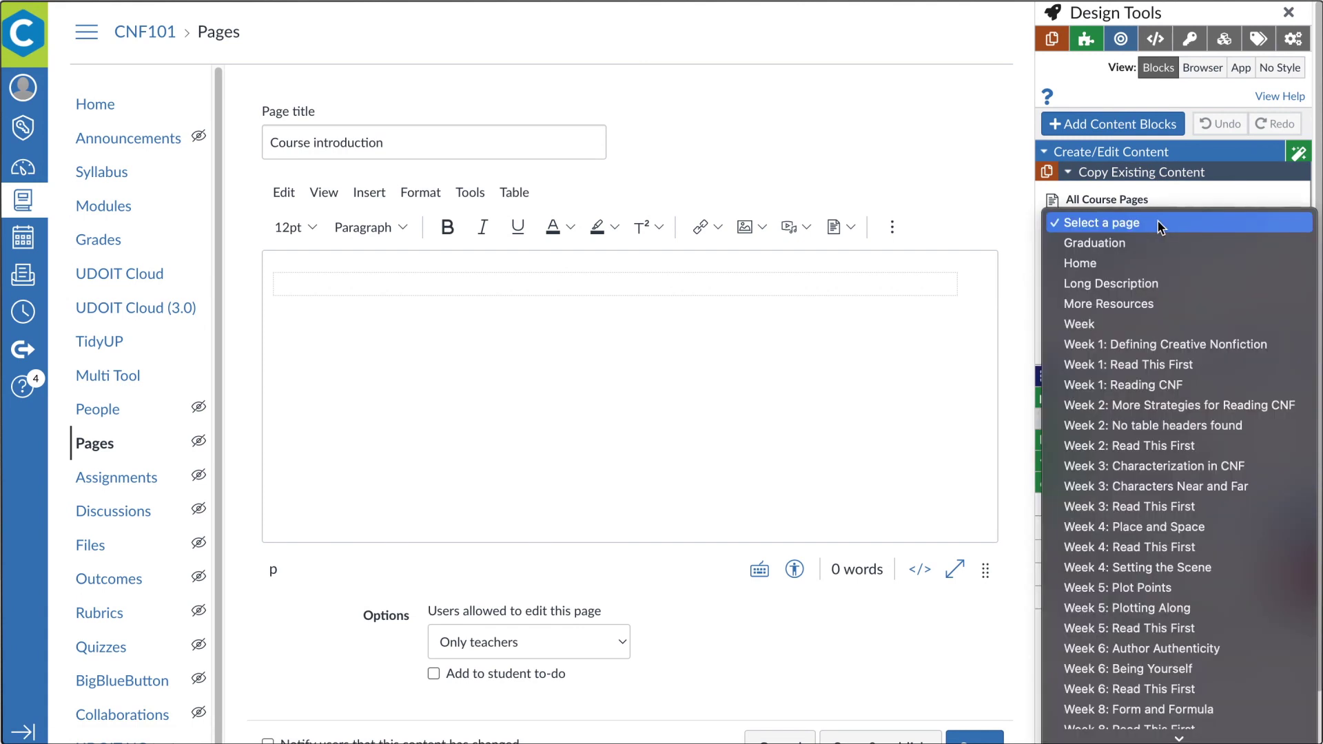
pyautogui.click(1184, 372)
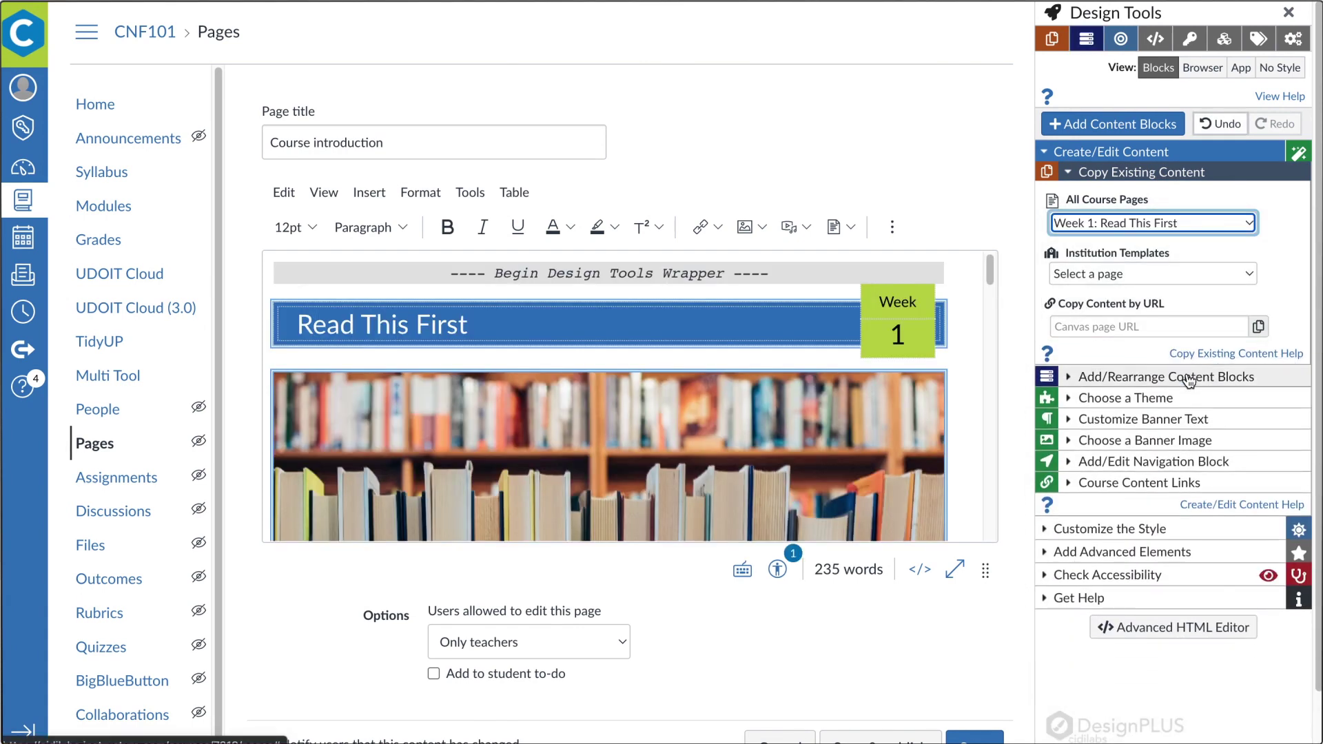
pyautogui.click(1172, 399)
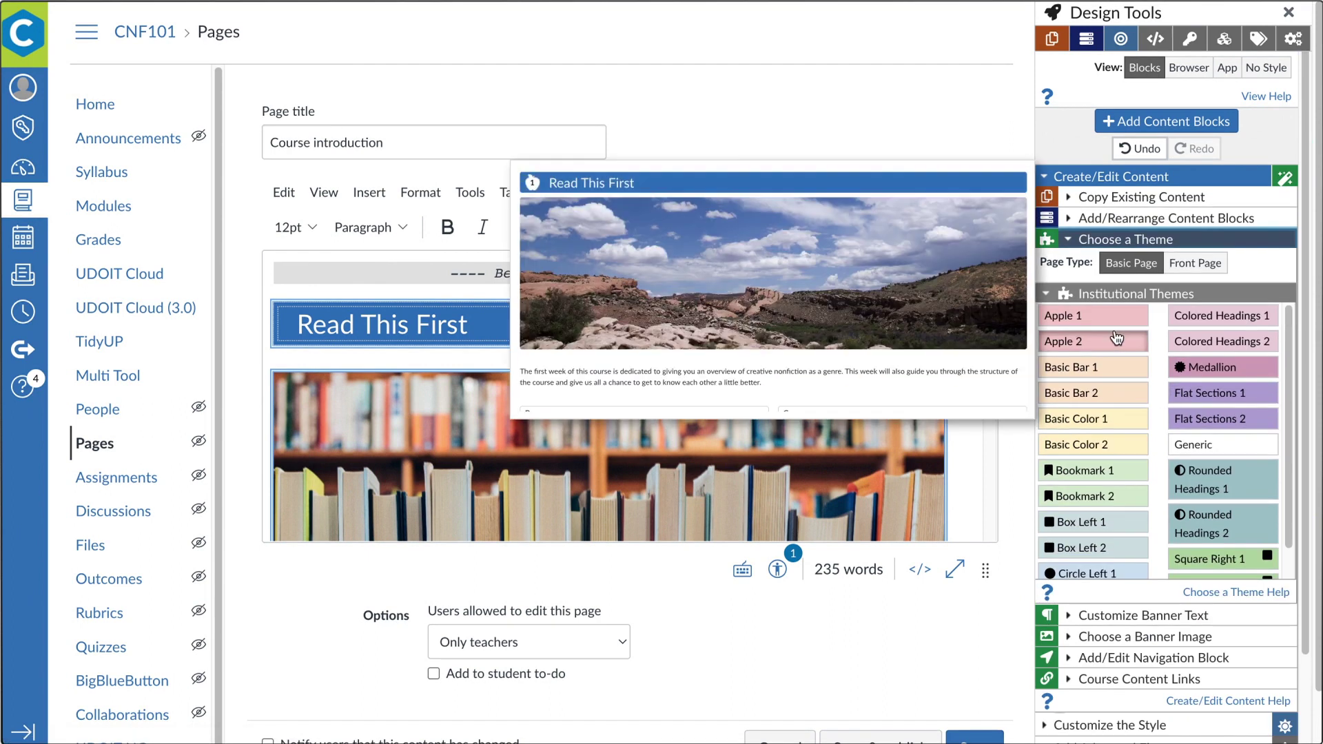
# Apply Colored Headings 1, float the image left with a white border, and make the link a Primary button
pyautogui.click(1188, 317)
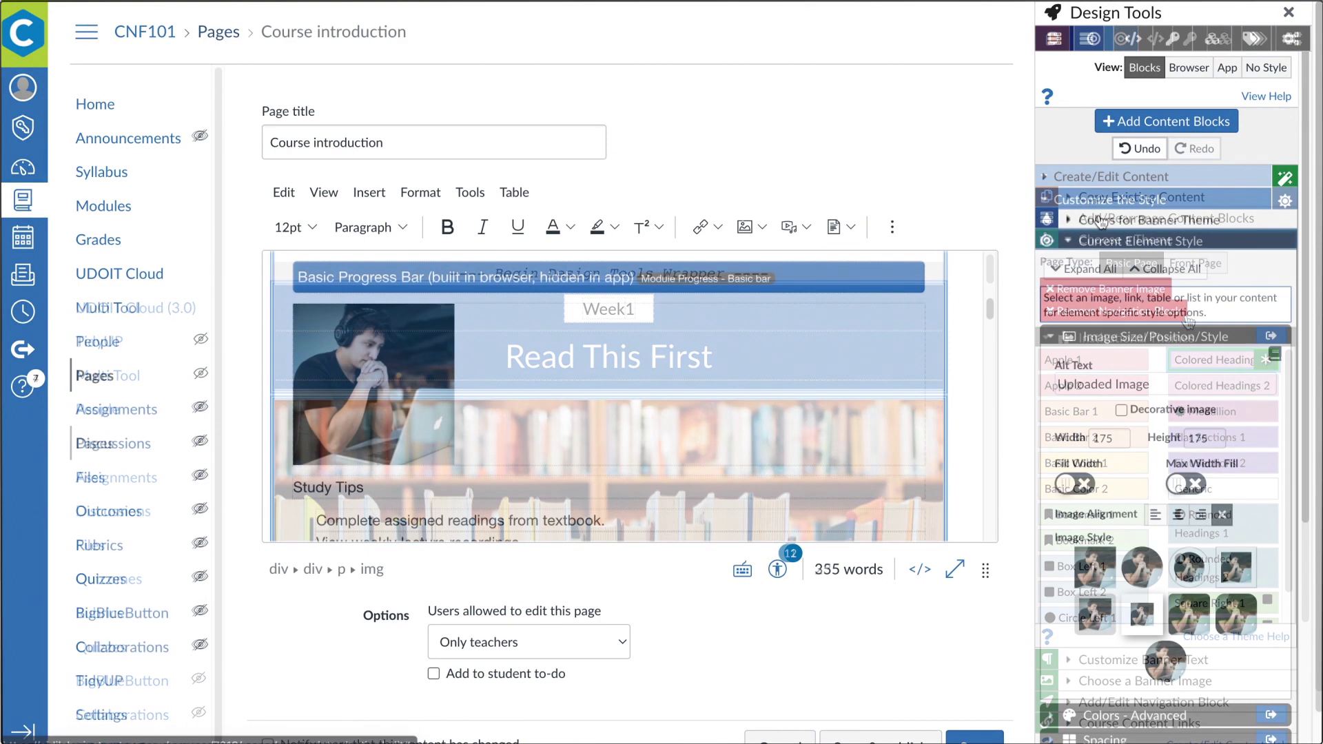
pyautogui.click(1155, 516)
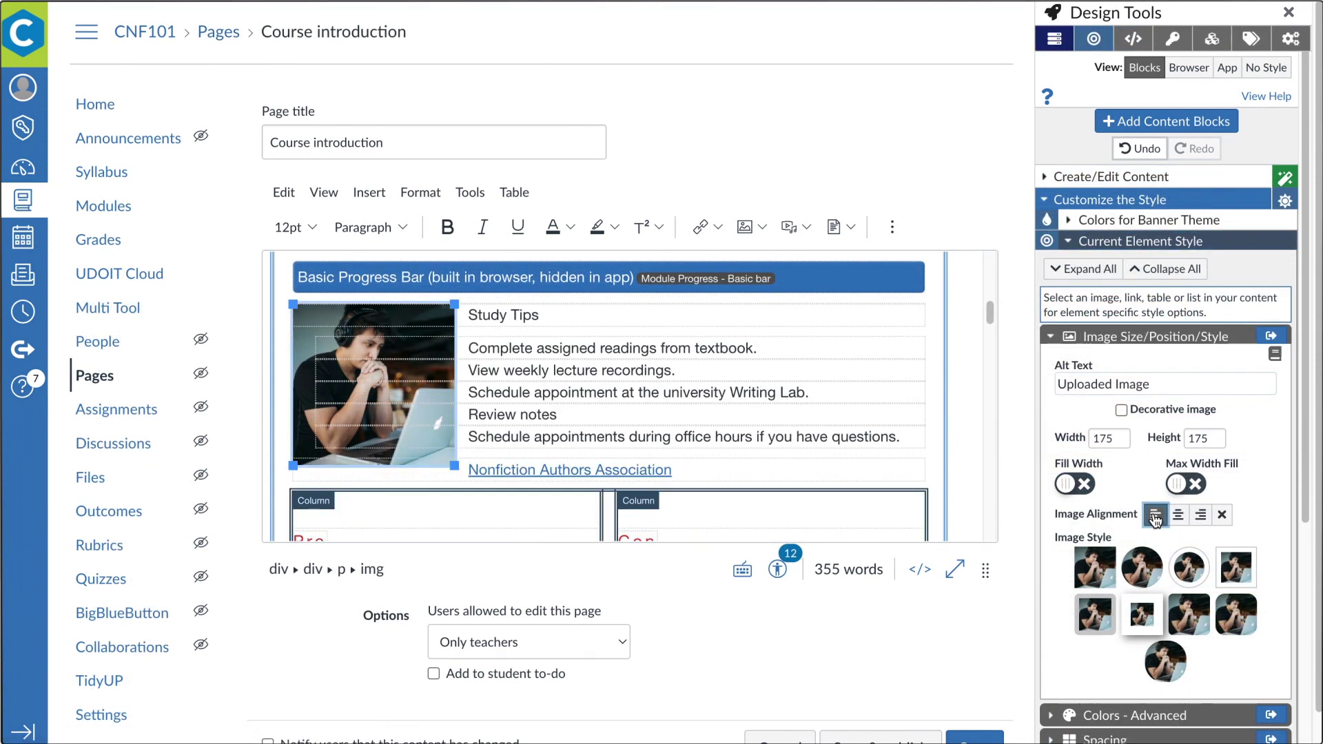
pyautogui.click(1139, 617)
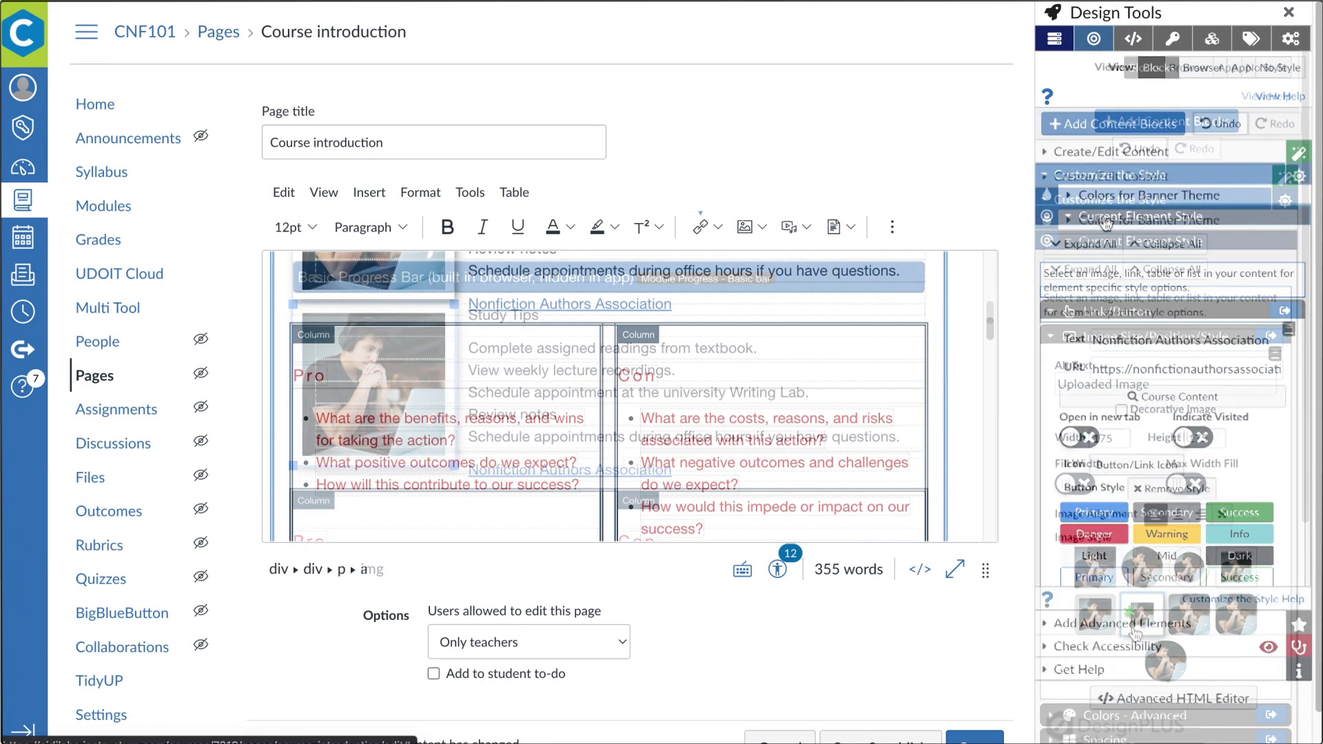
pyautogui.click(1158, 719)
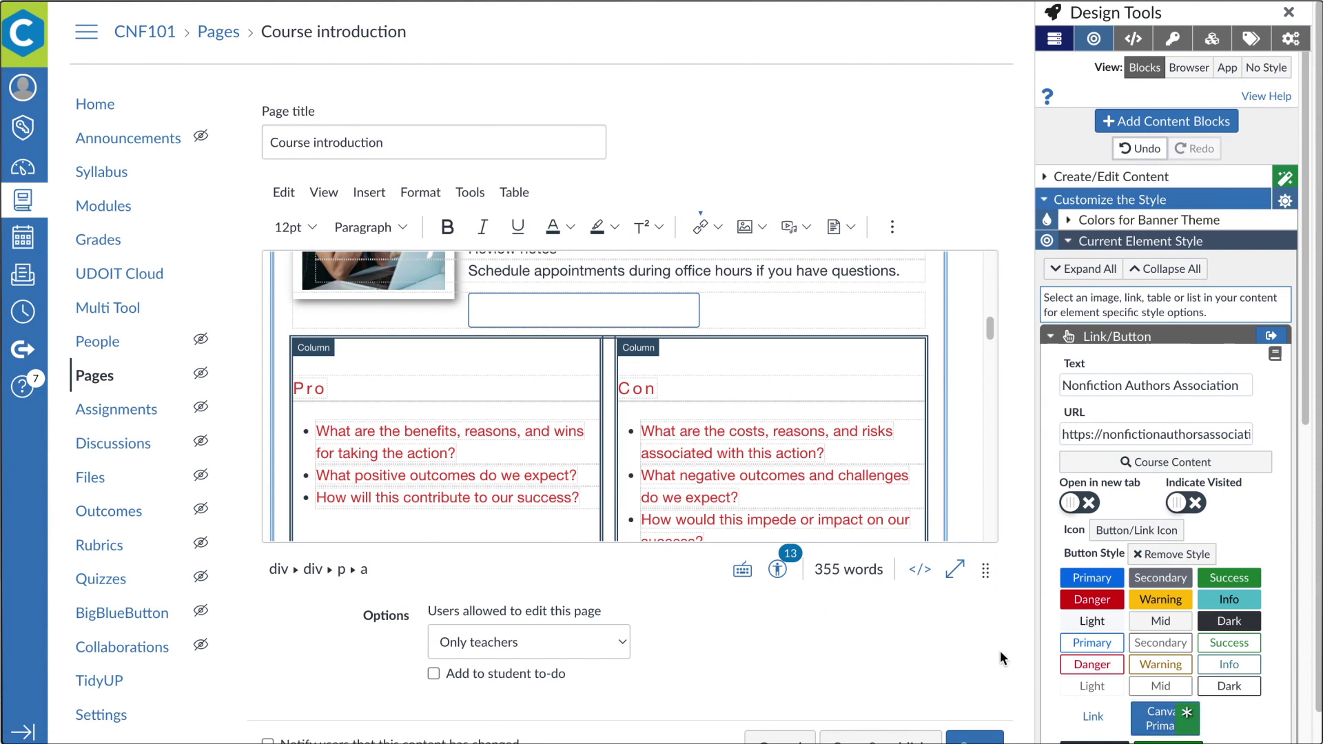
pyautogui.click(975, 495)
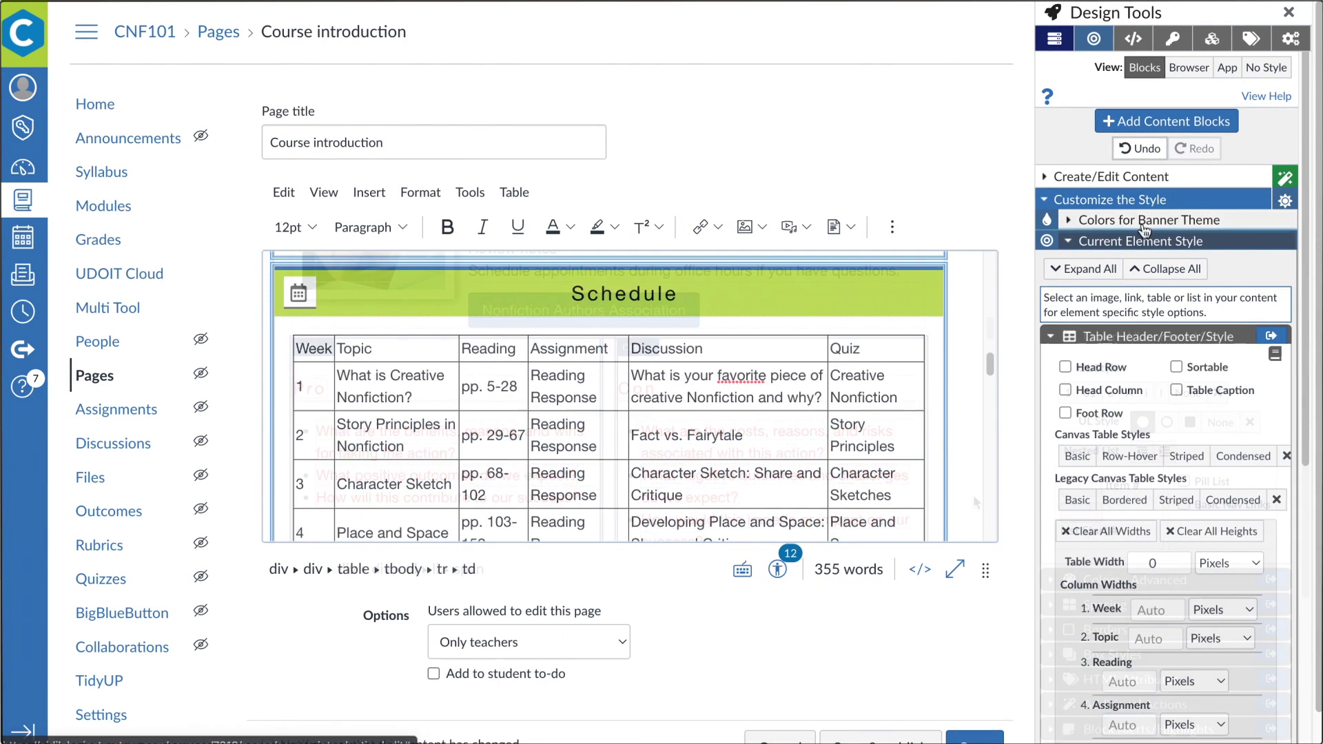
# Give the Schedule table a header row, caption and condensed style, number Objectives in Roman numerals, and save
pyautogui.click(1177, 390)
pyautogui.click(1078, 455)
pyautogui.click(1238, 459)
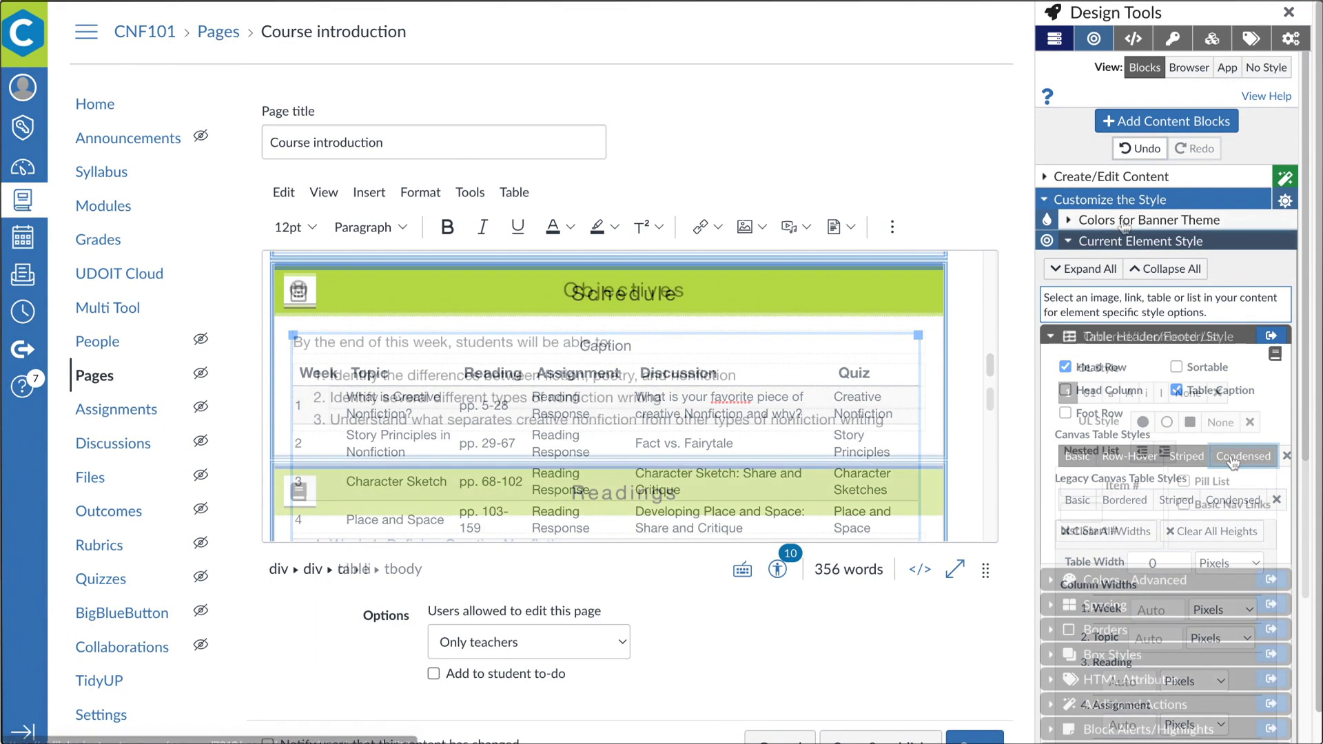
pyautogui.click(1091, 395)
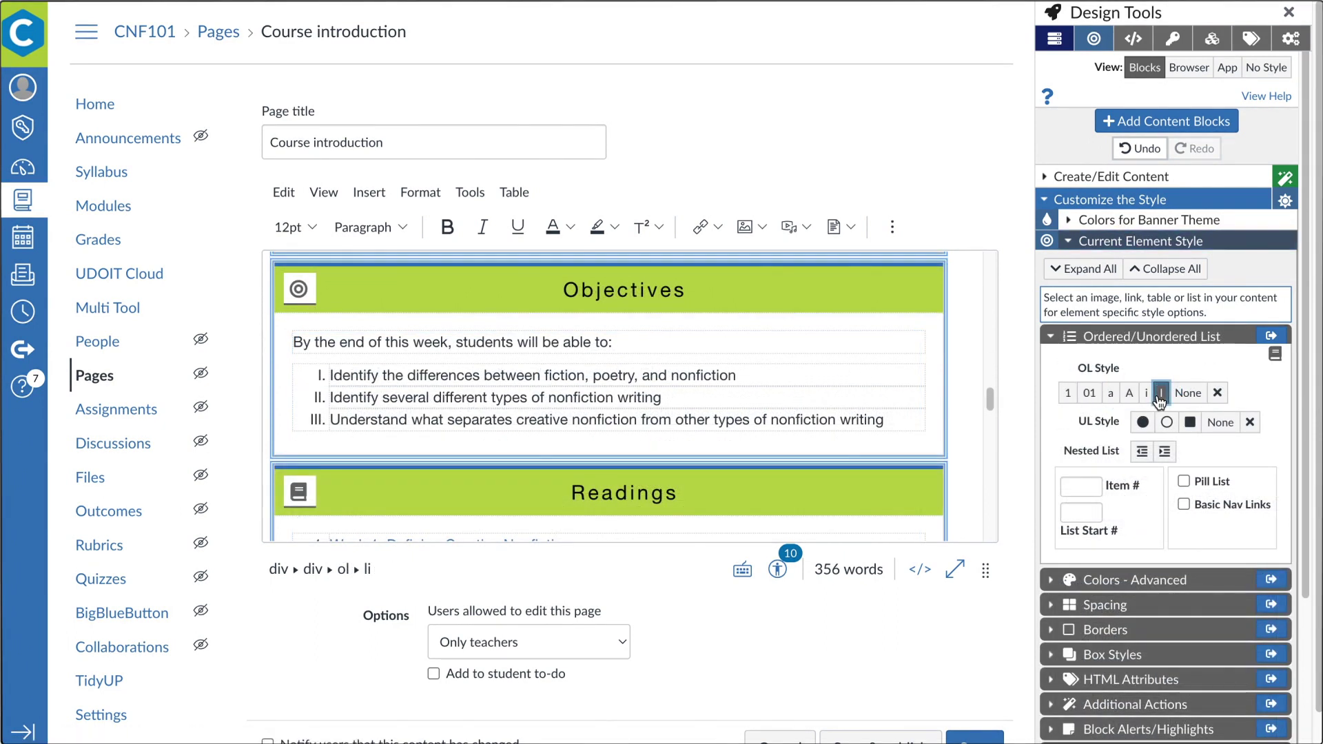
pyautogui.scroll(-1, 1002, 630)
pyautogui.click(975, 703)
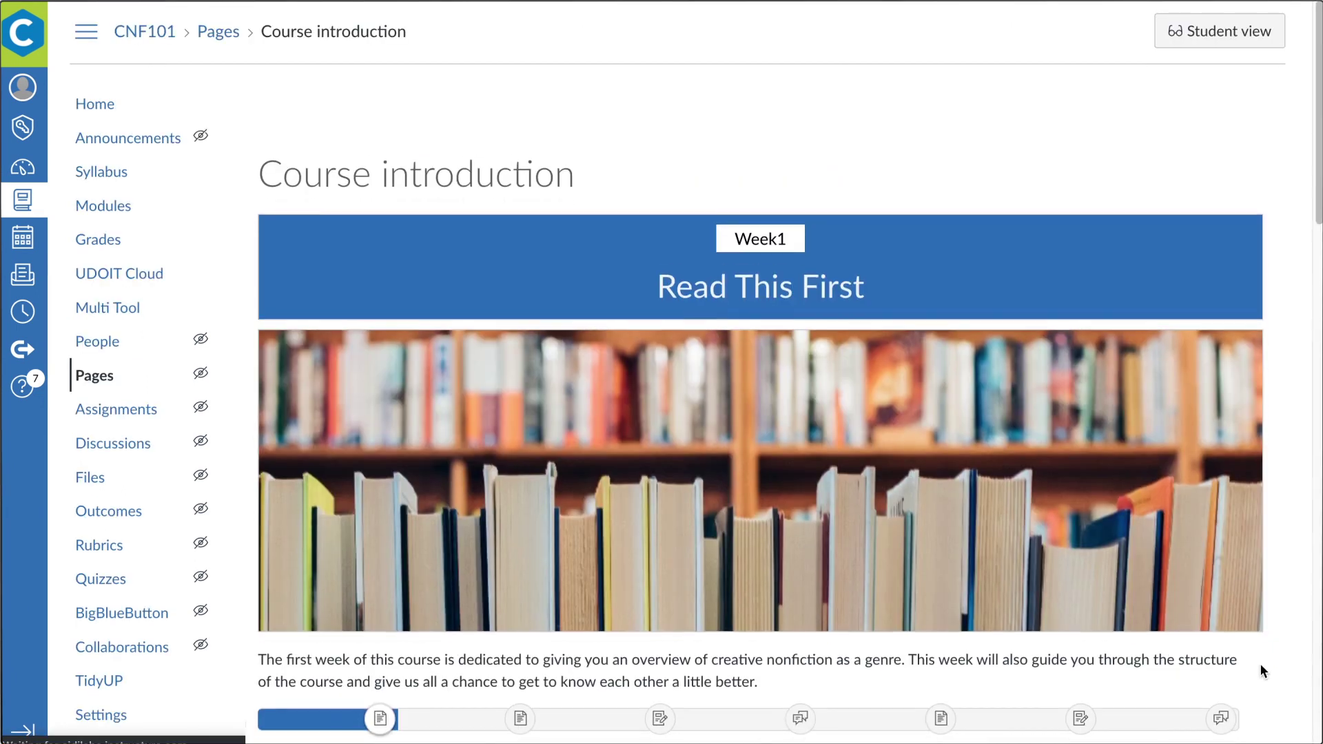
# Scroll through the saved Course introduction page to check its new styling
pyautogui.scroll(-5, 1260, 663)
pyautogui.scroll(-5, 1264, 449)
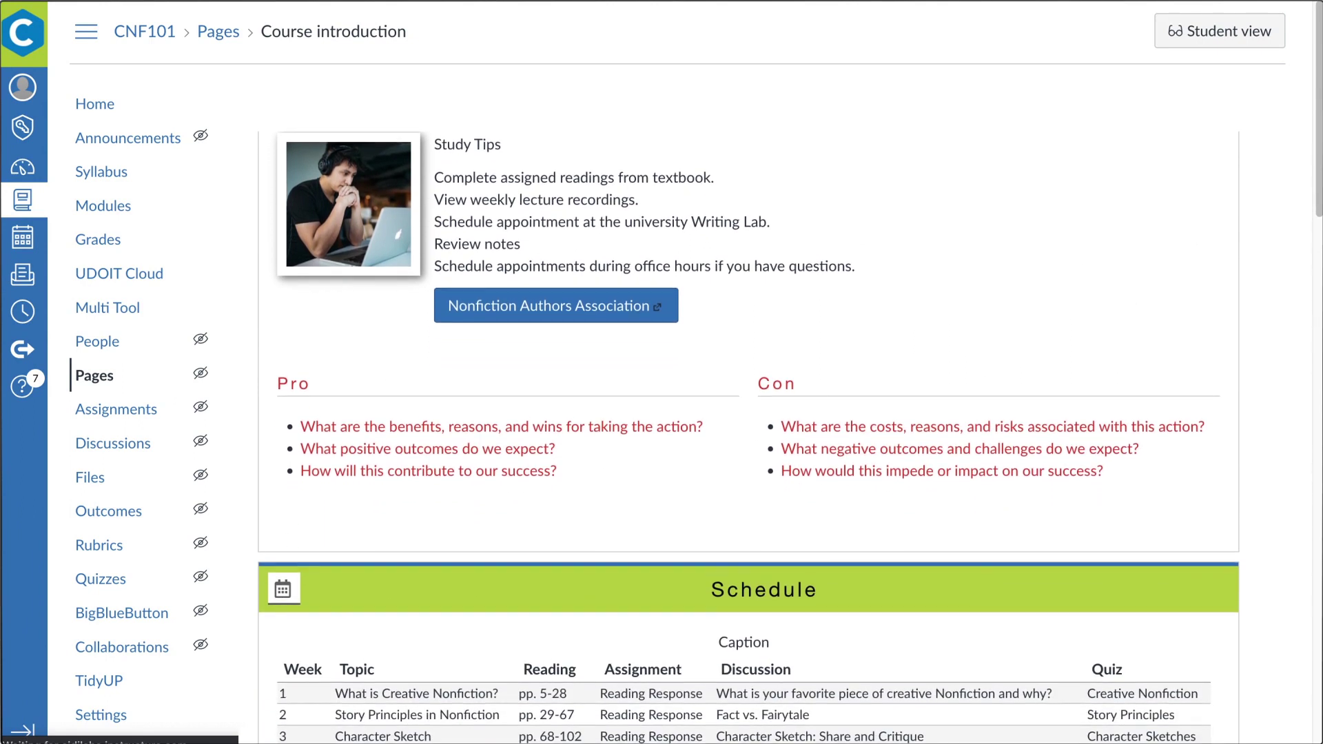
pyautogui.scroll(4, 1260, 152)
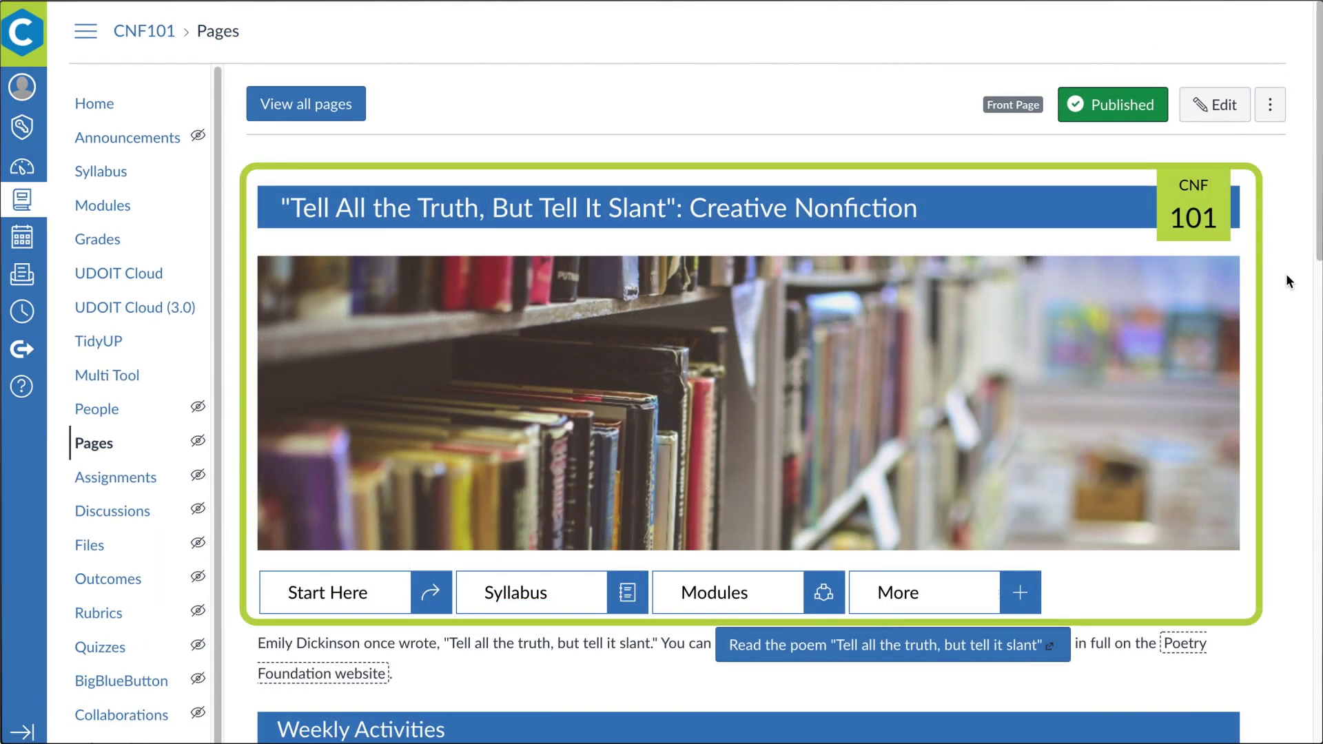
# Expand the Outline accordion, then switch to the Detailed Brief section
pyautogui.scroll(-8, 1286, 275)
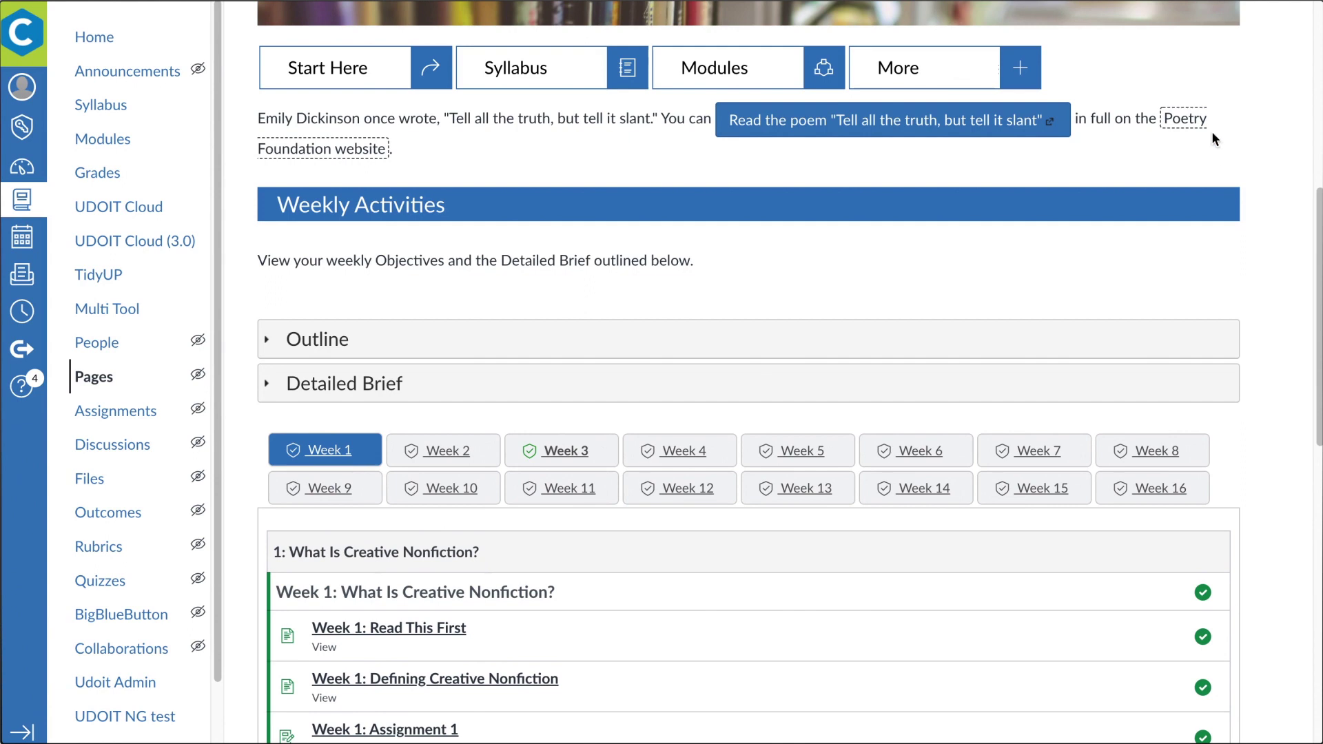
pyautogui.moveTo(1196, 122)
pyautogui.click(519, 342)
pyautogui.click(507, 506)
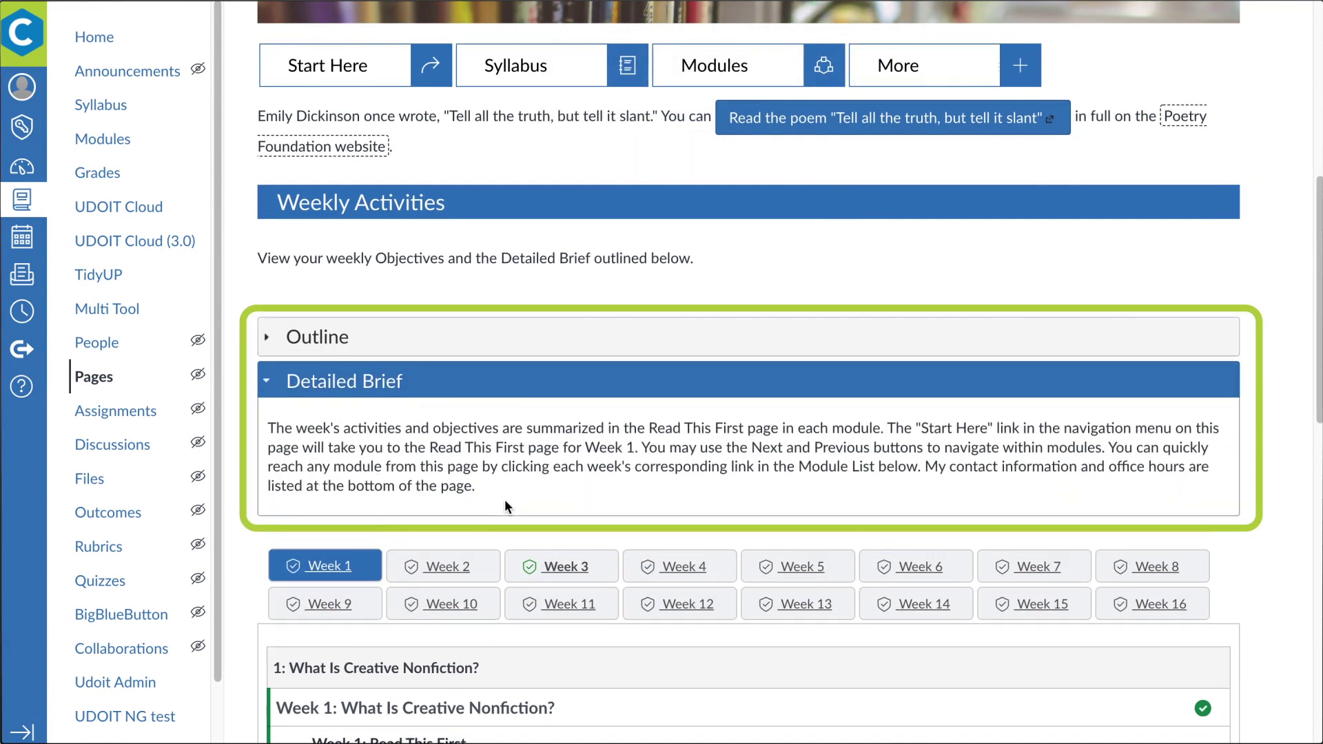
# Show the Week 2 and Week 3 tab items and answer Yes in Quick Check
pyautogui.scroll(-5, 753, 502)
pyautogui.click(432, 190)
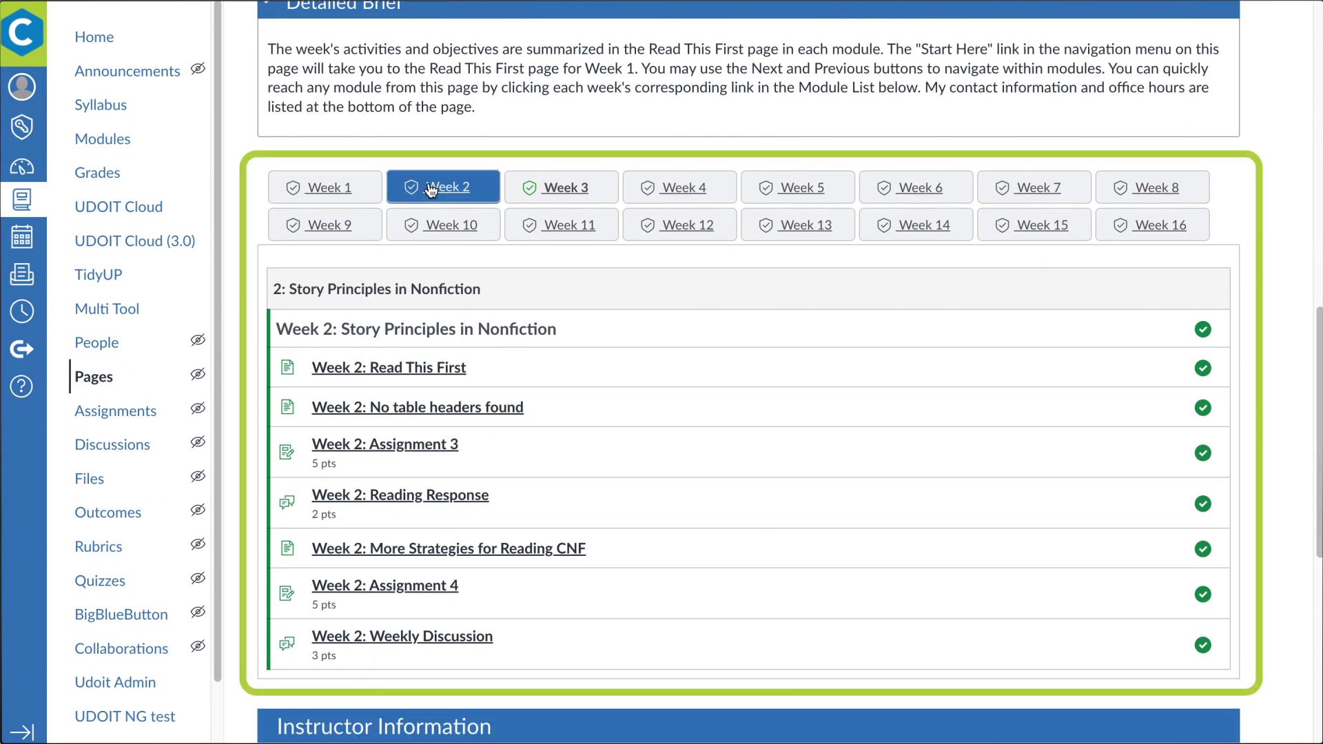
pyautogui.click(556, 192)
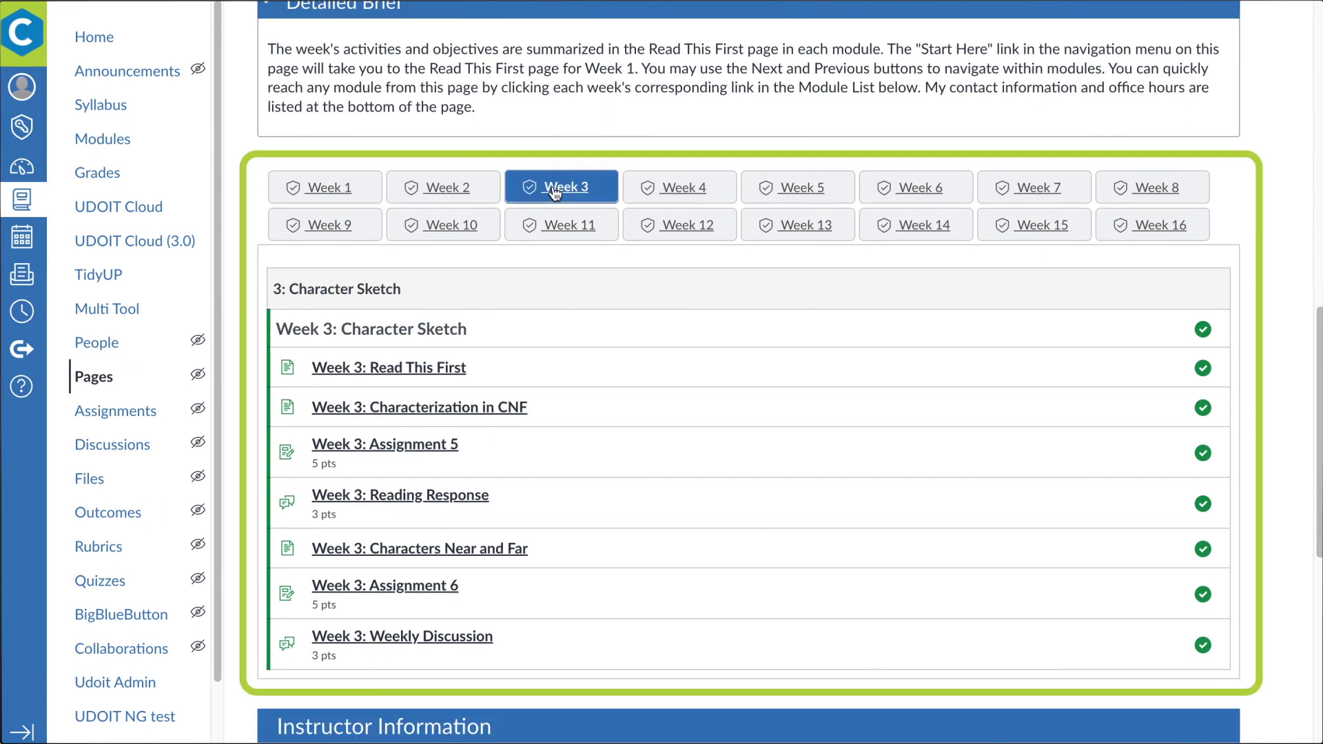
pyautogui.scroll(-8, 557, 193)
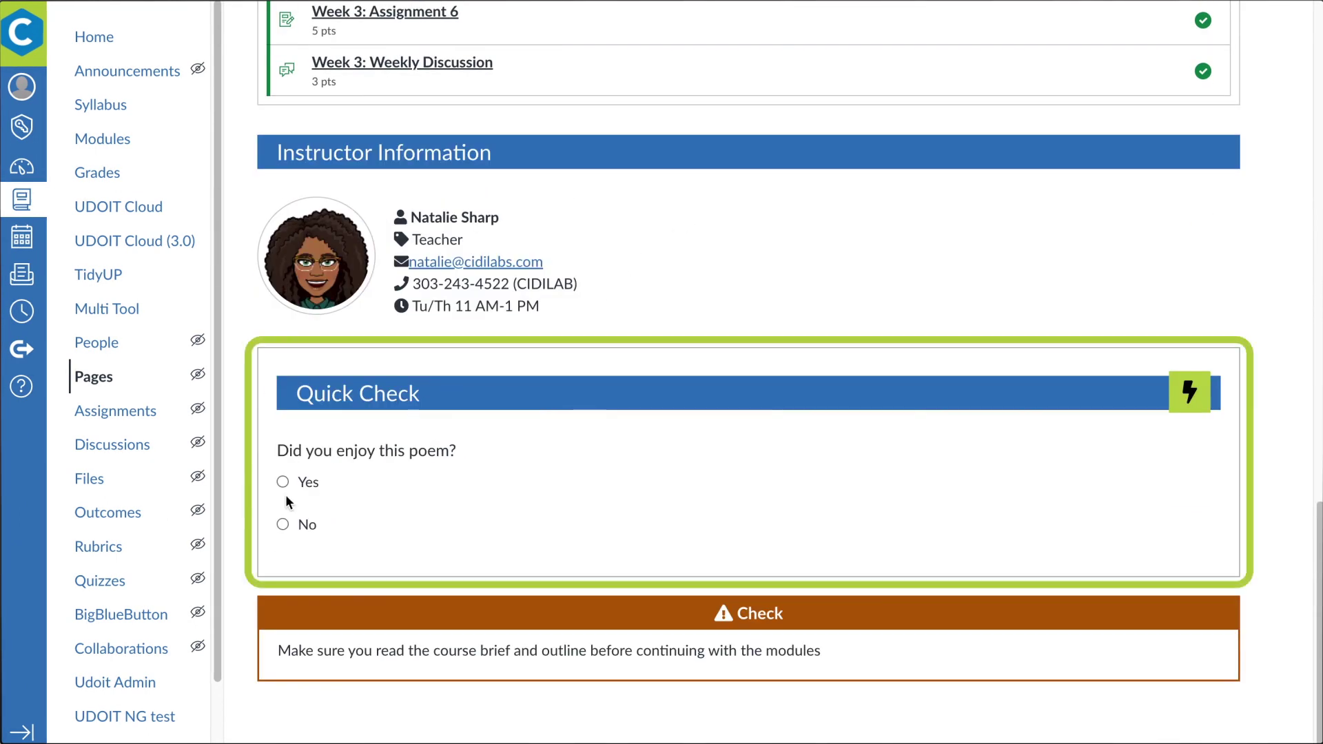
pyautogui.click(284, 482)
pyautogui.scroll(-1, 286, 495)
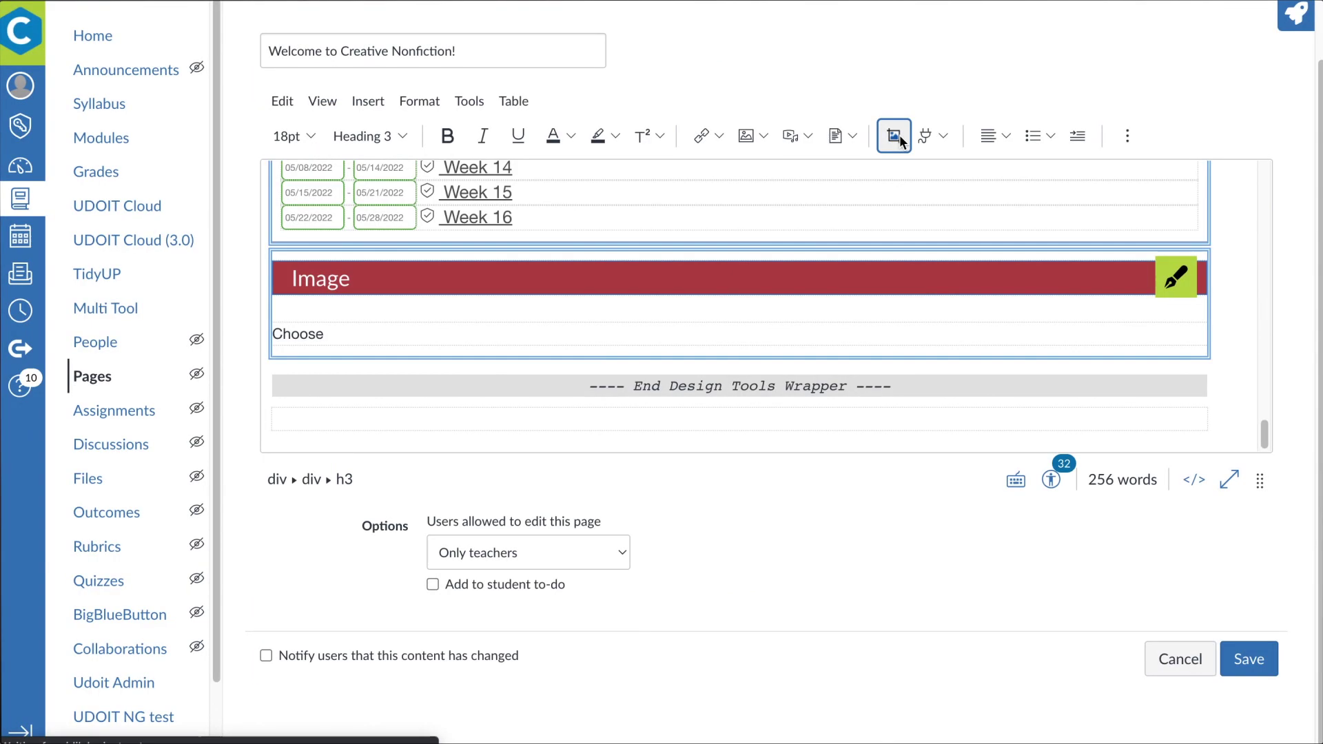
# Search Unsplash for 'poem' and choose the notebook-on-stump photo for the Image block
pyautogui.click(896, 137)
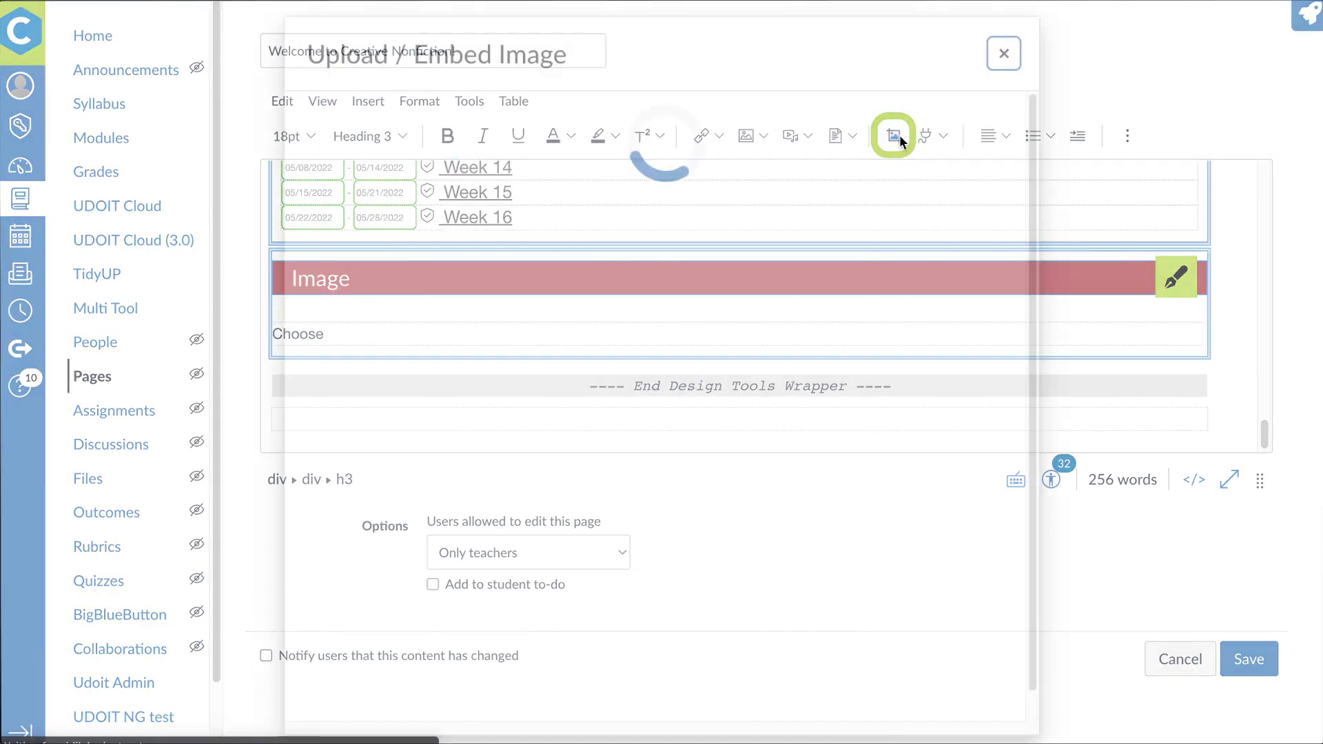
pyautogui.click(466, 258)
pyautogui.click(555, 169)
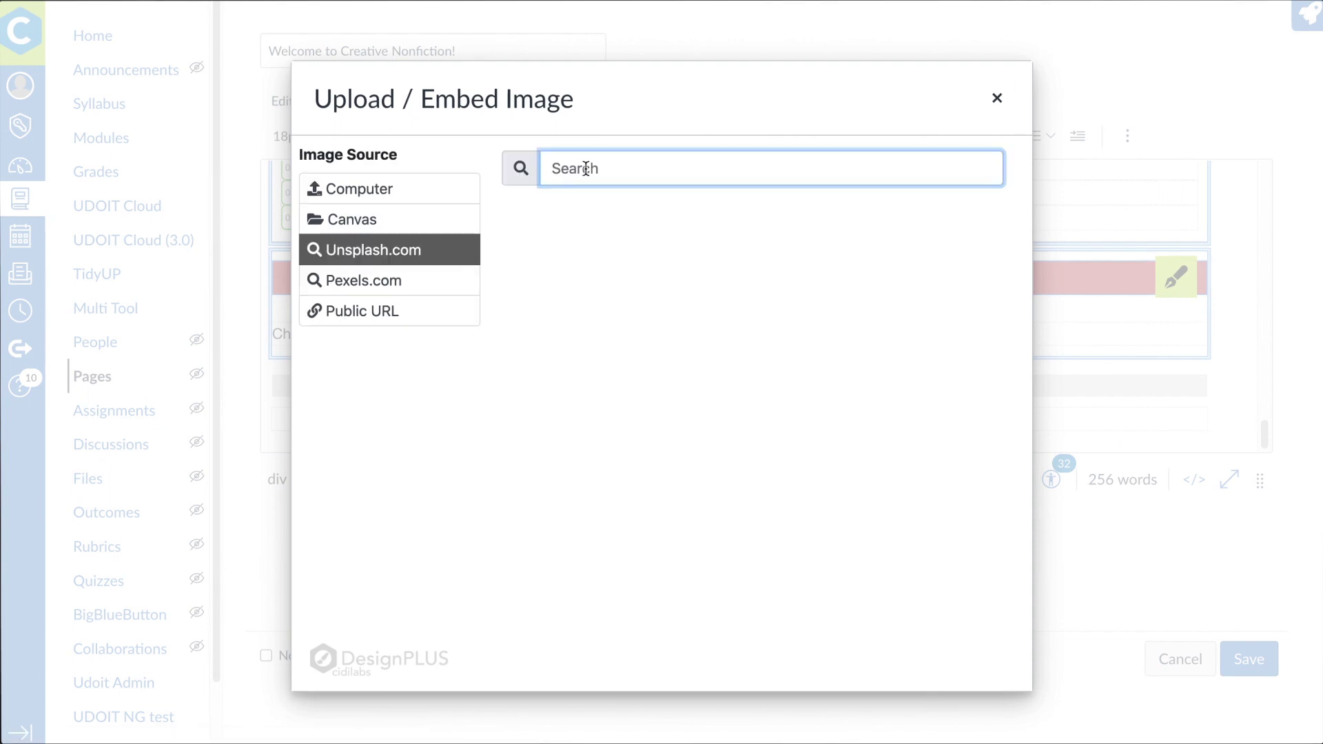
pyautogui.write('poem')
pyautogui.click(585, 269)
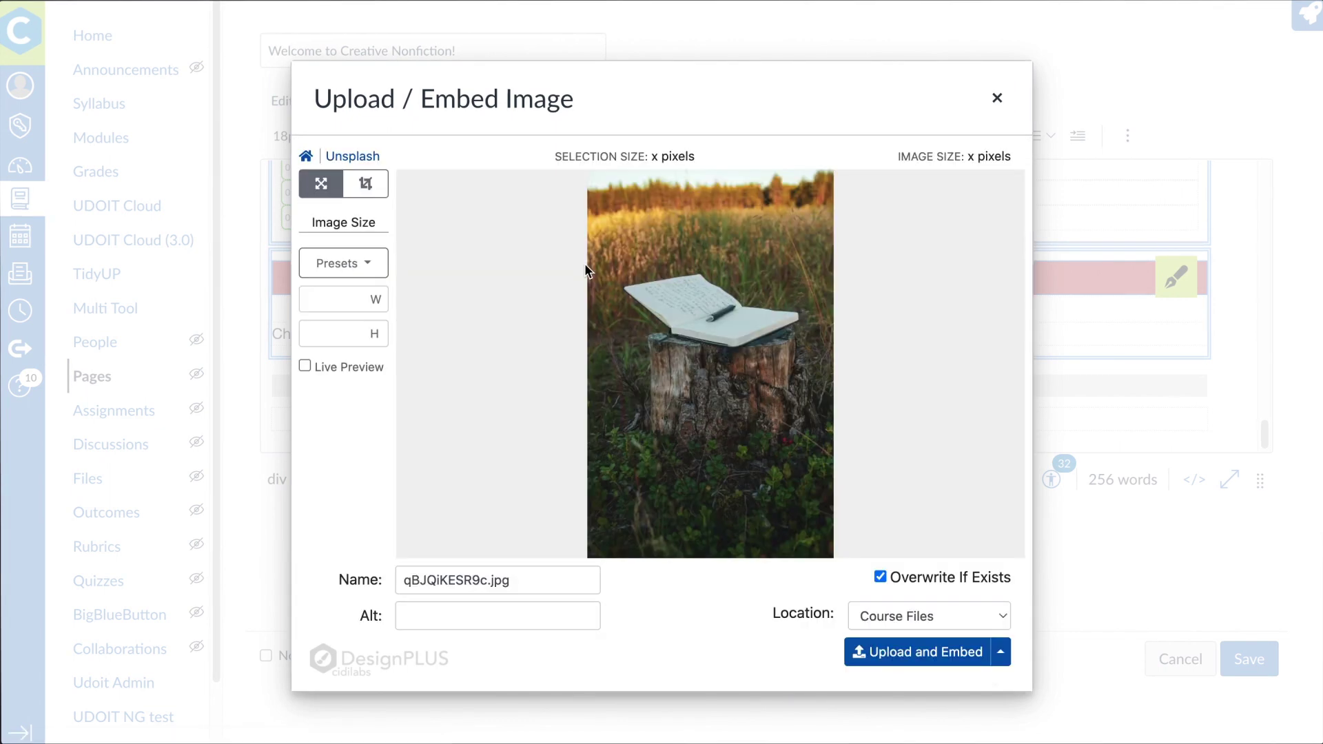
# Crop the photo to a wide strip around the notebook, then upload and embed it
pyautogui.click(364, 184)
pyautogui.moveTo(666, 249); pyautogui.dragTo(641, 248)
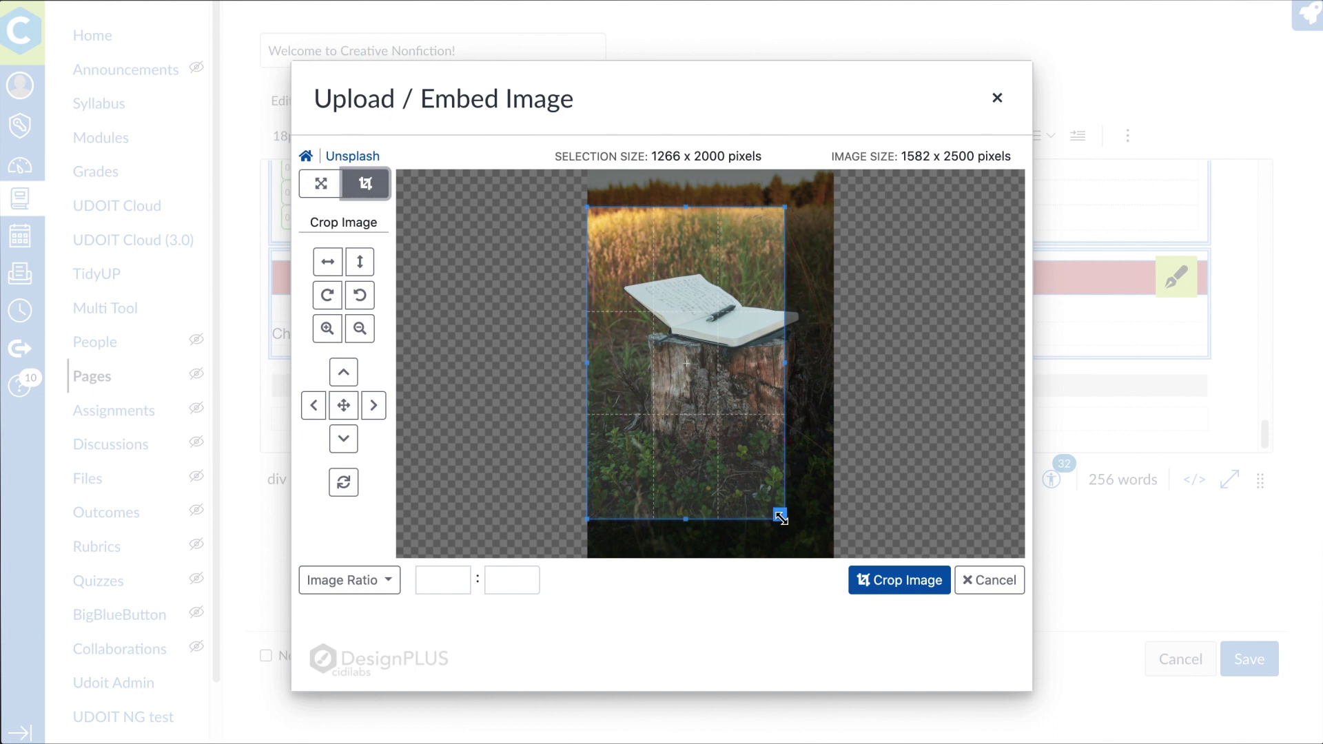
pyautogui.moveTo(781, 517); pyautogui.dragTo(916, 324)
pyautogui.moveTo(759, 276); pyautogui.dragTo(765, 318)
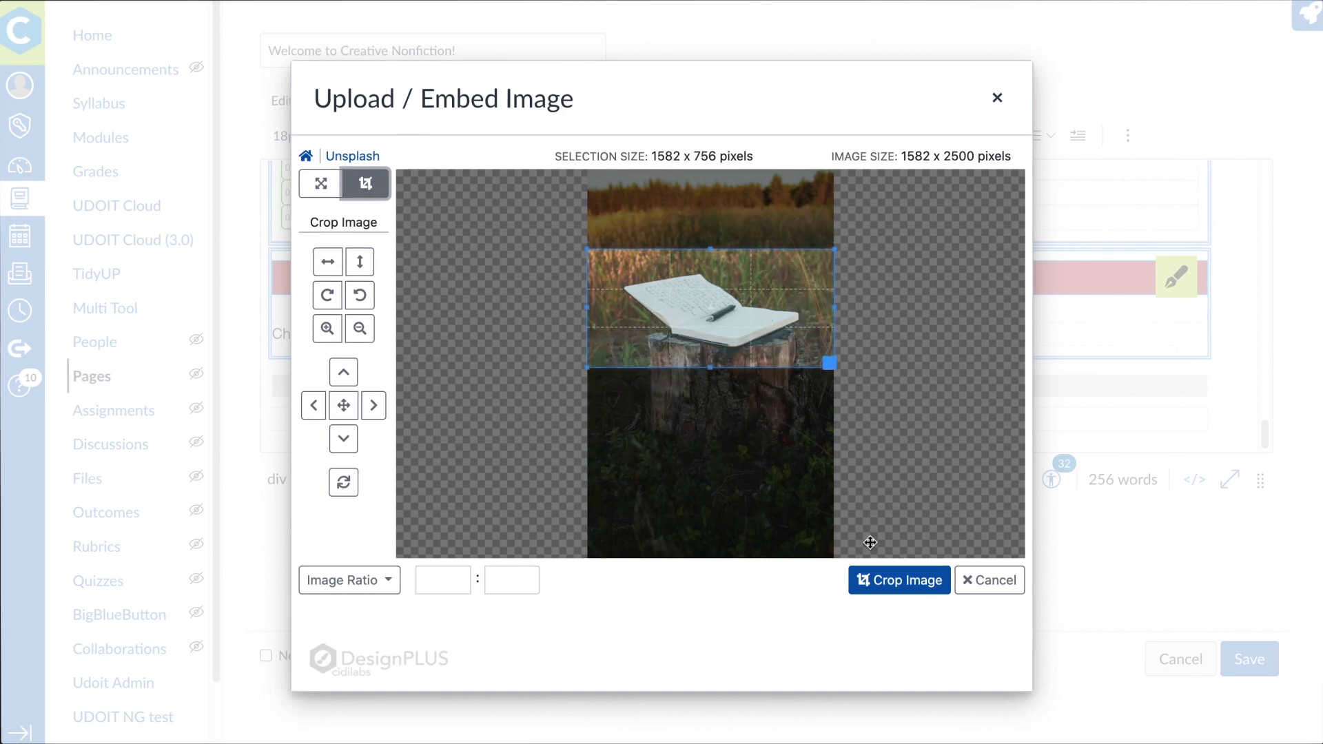
pyautogui.click(888, 585)
pyautogui.click(896, 651)
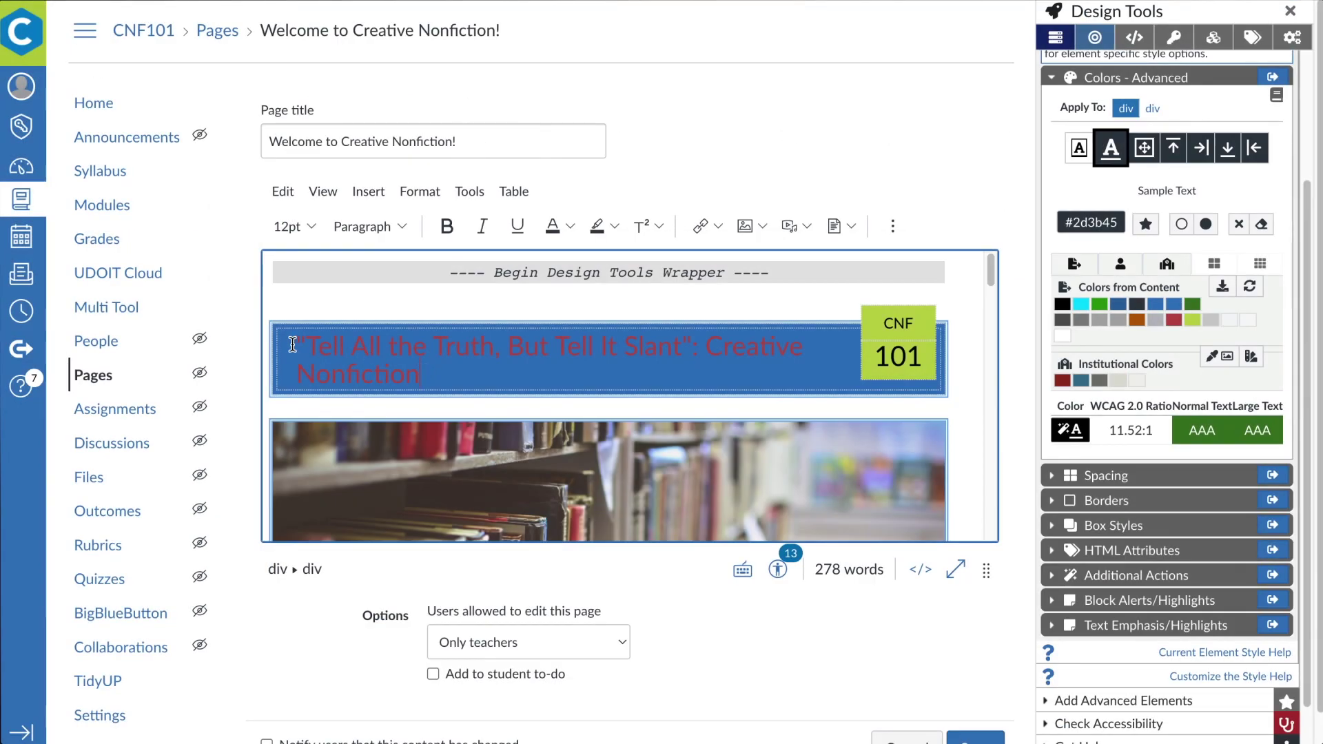
# Make the title text light grey #f7f7f7 and correct its heading level in Heading Outline
pyautogui.tripleClick(293, 345)
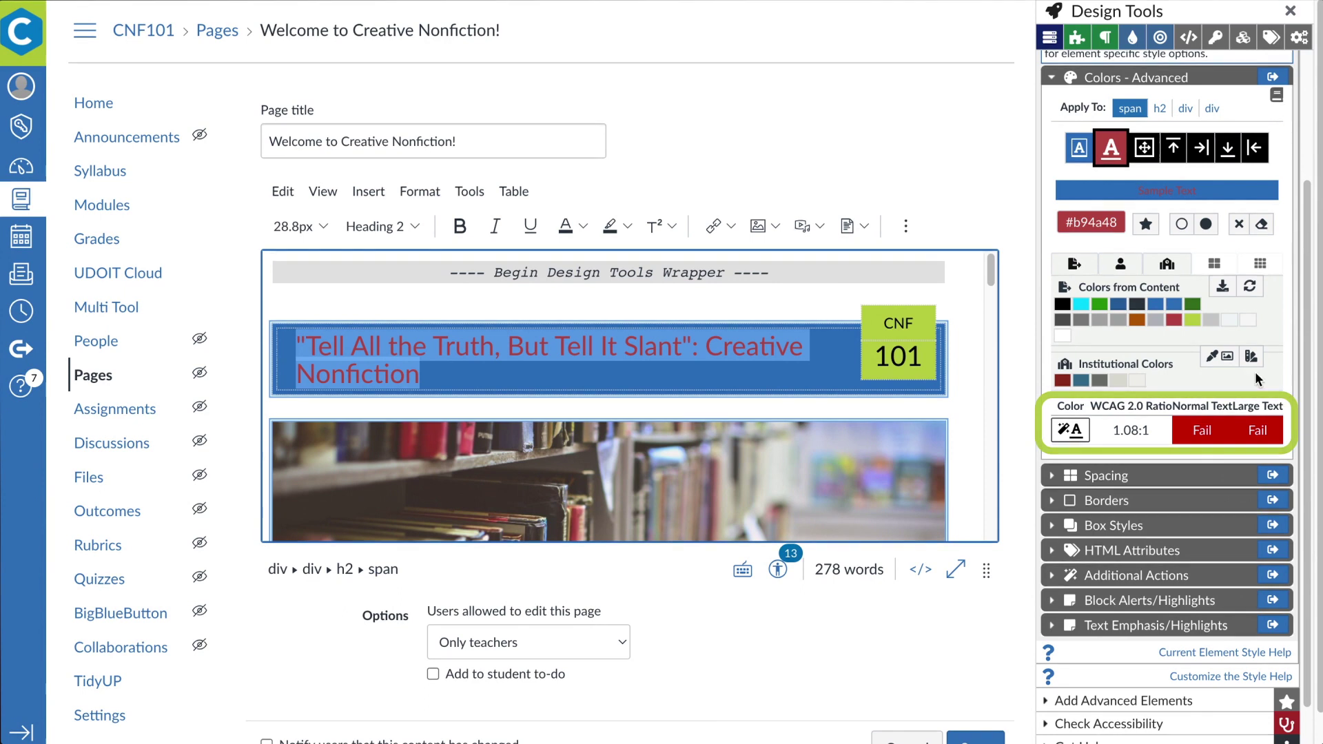
pyautogui.click(1249, 321)
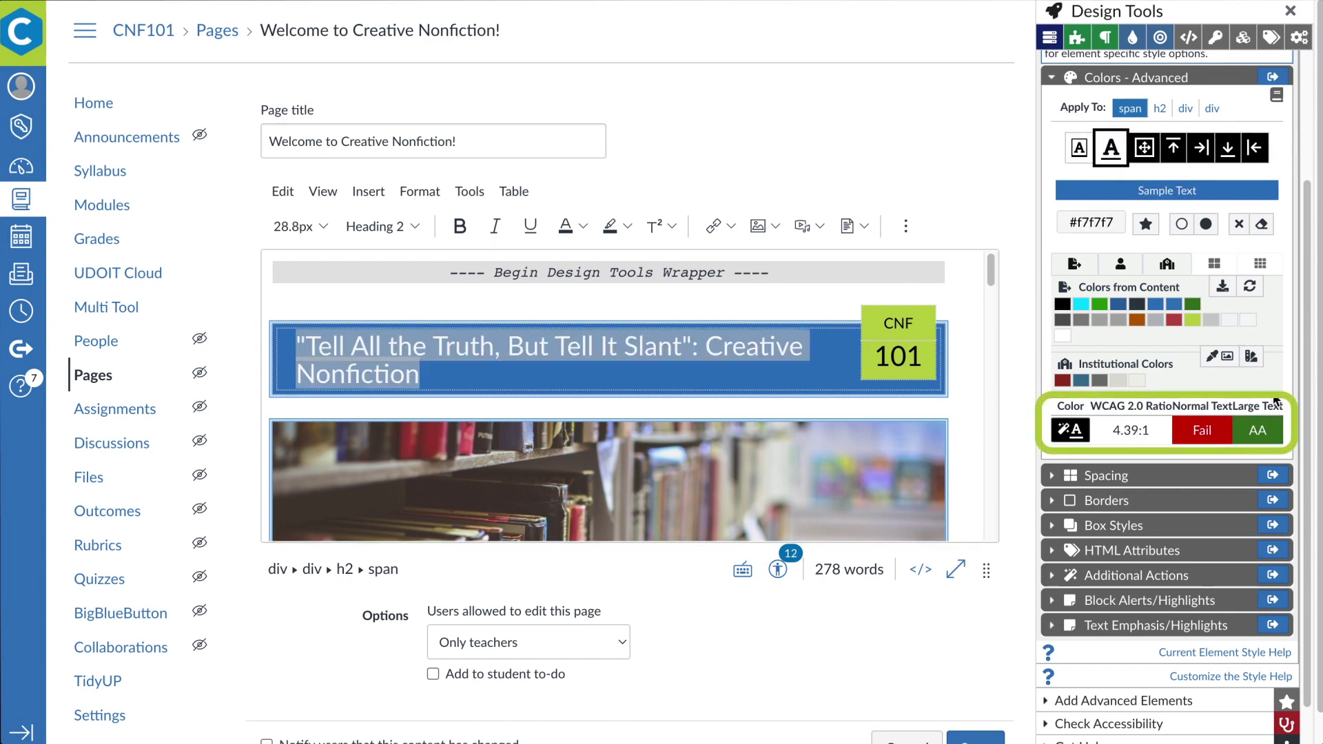
pyautogui.click(969, 419)
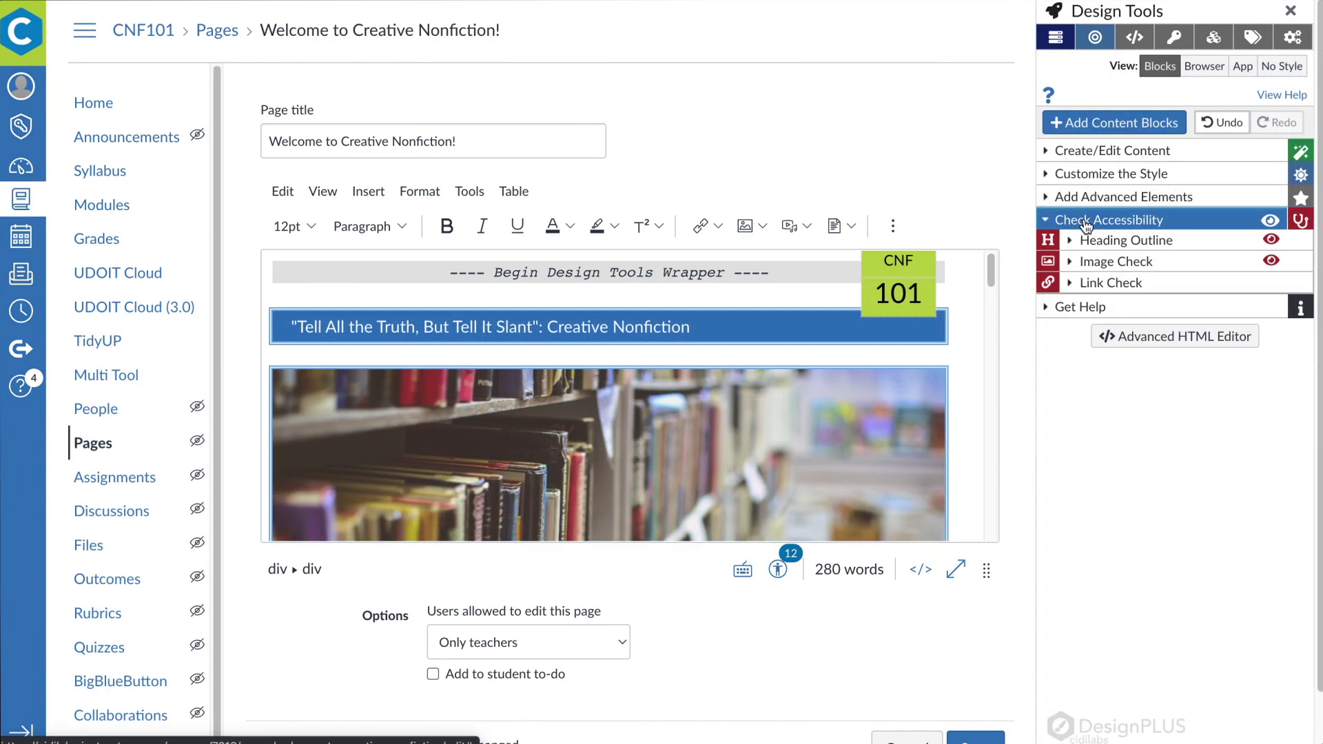
pyautogui.click(1127, 240)
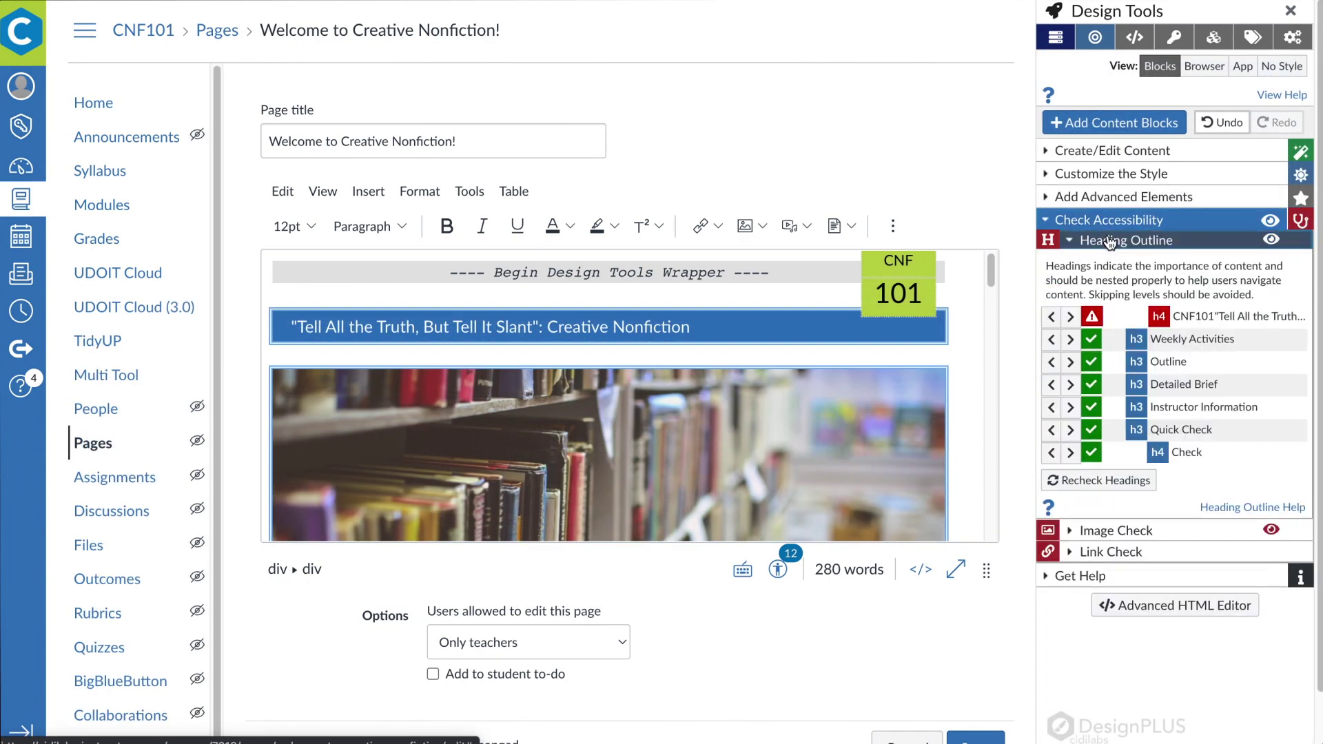
pyautogui.click(1052, 318)
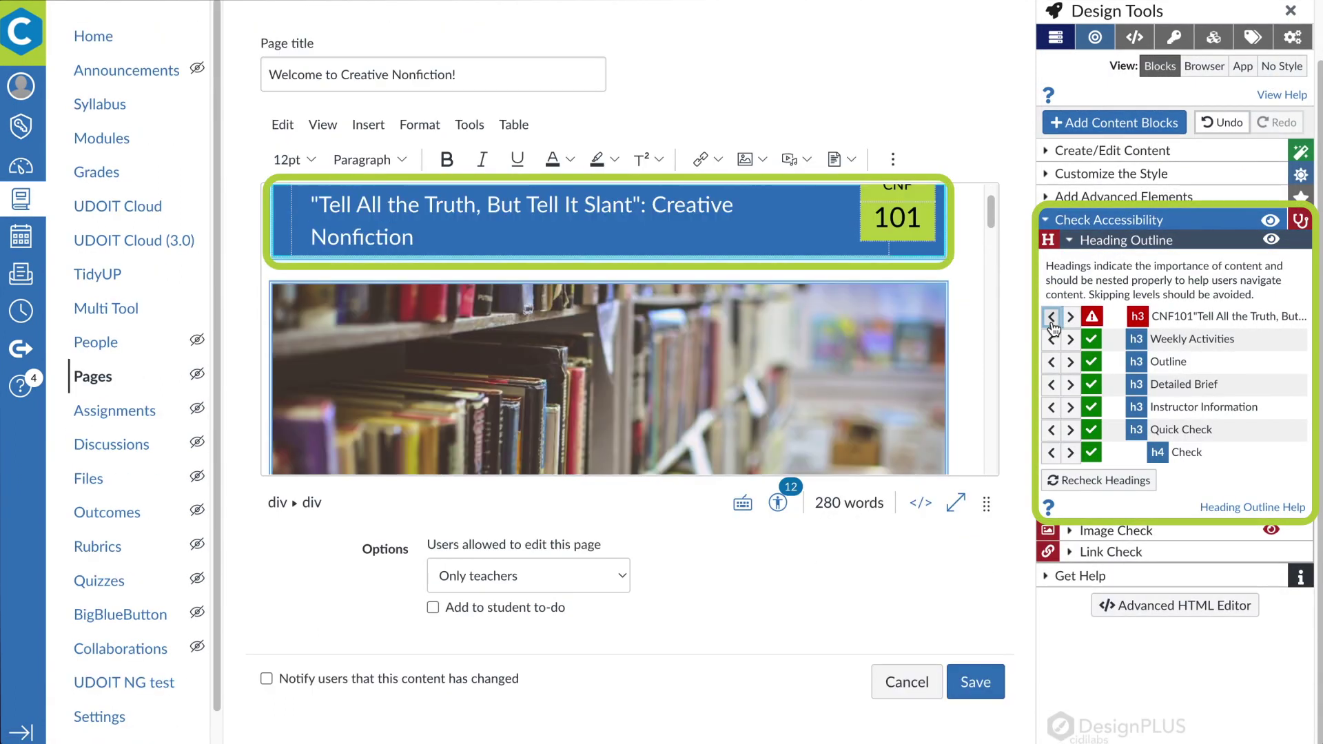
# Add alt text naming the instructor to the instructor photo in Image Check
pyautogui.click(1116, 530)
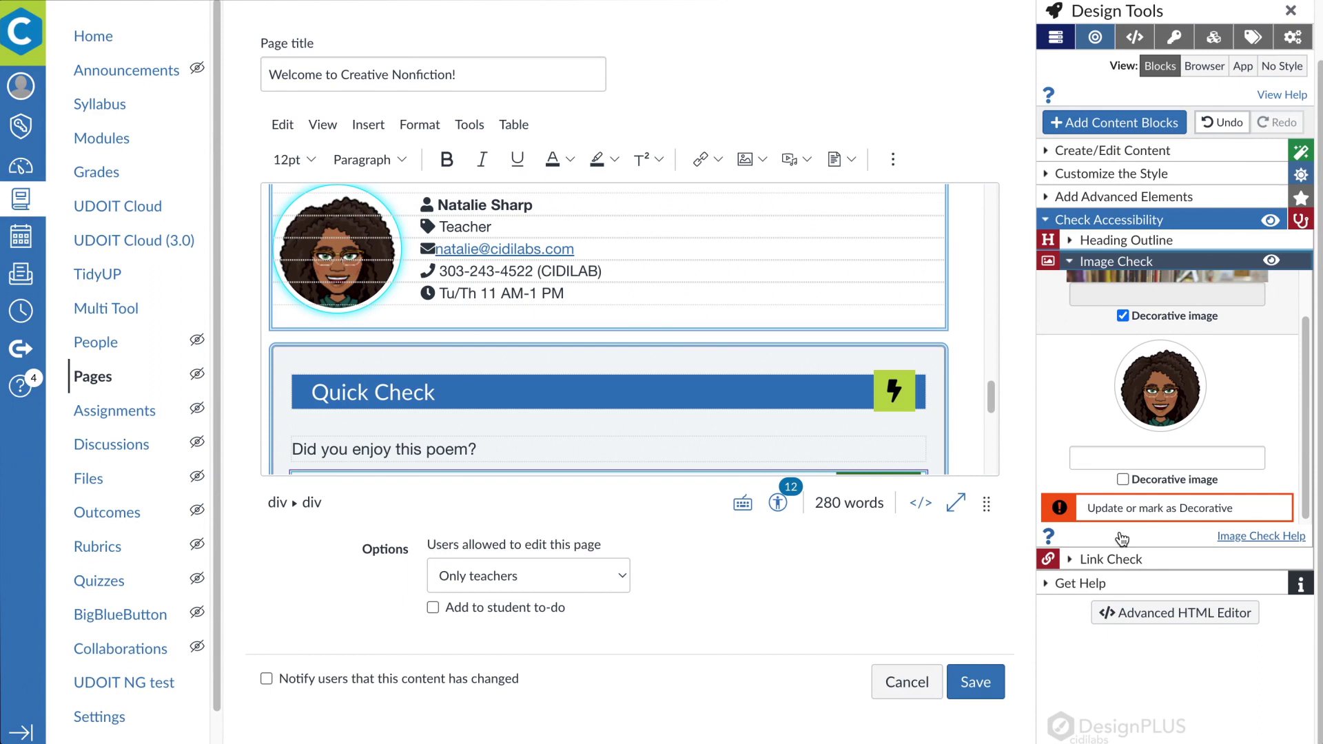
pyautogui.click(1131, 453)
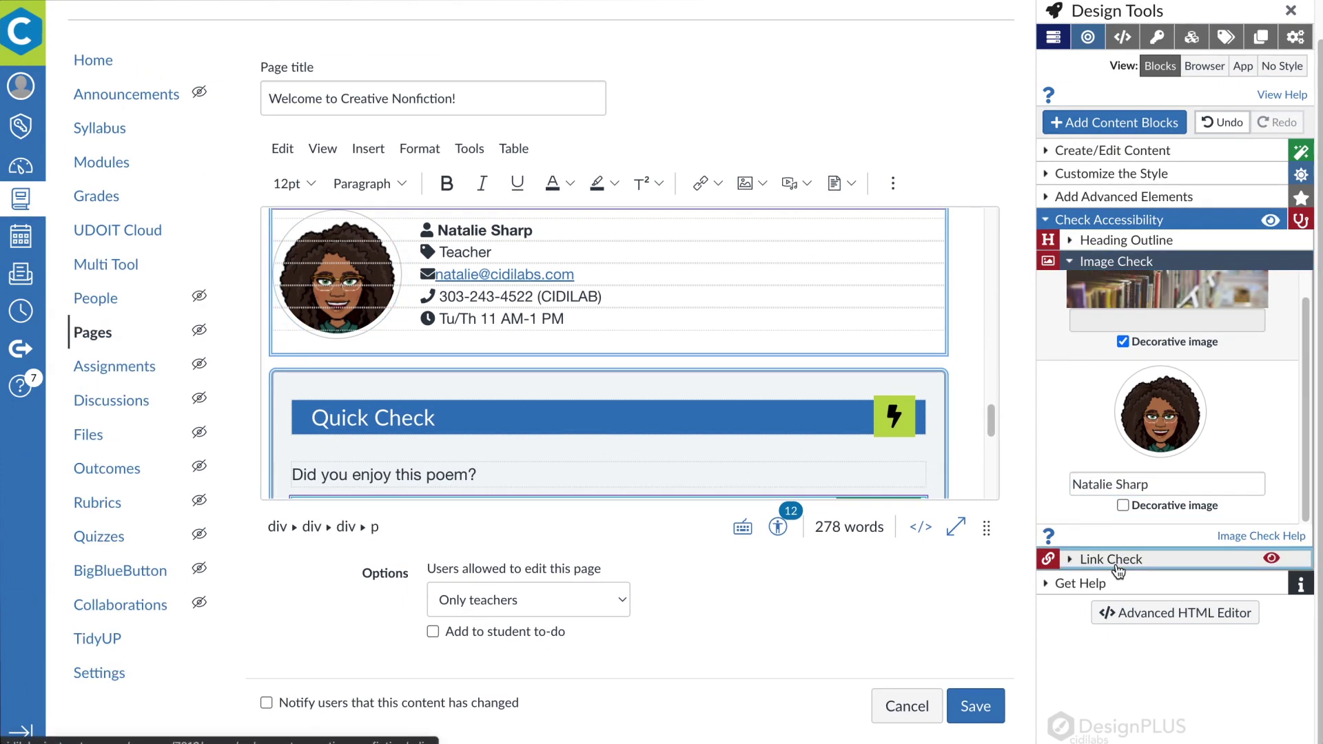
# Change the 'Click here' link text to 'Poetry foundation website', then preview in Browser and App views
pyautogui.click(1082, 559)
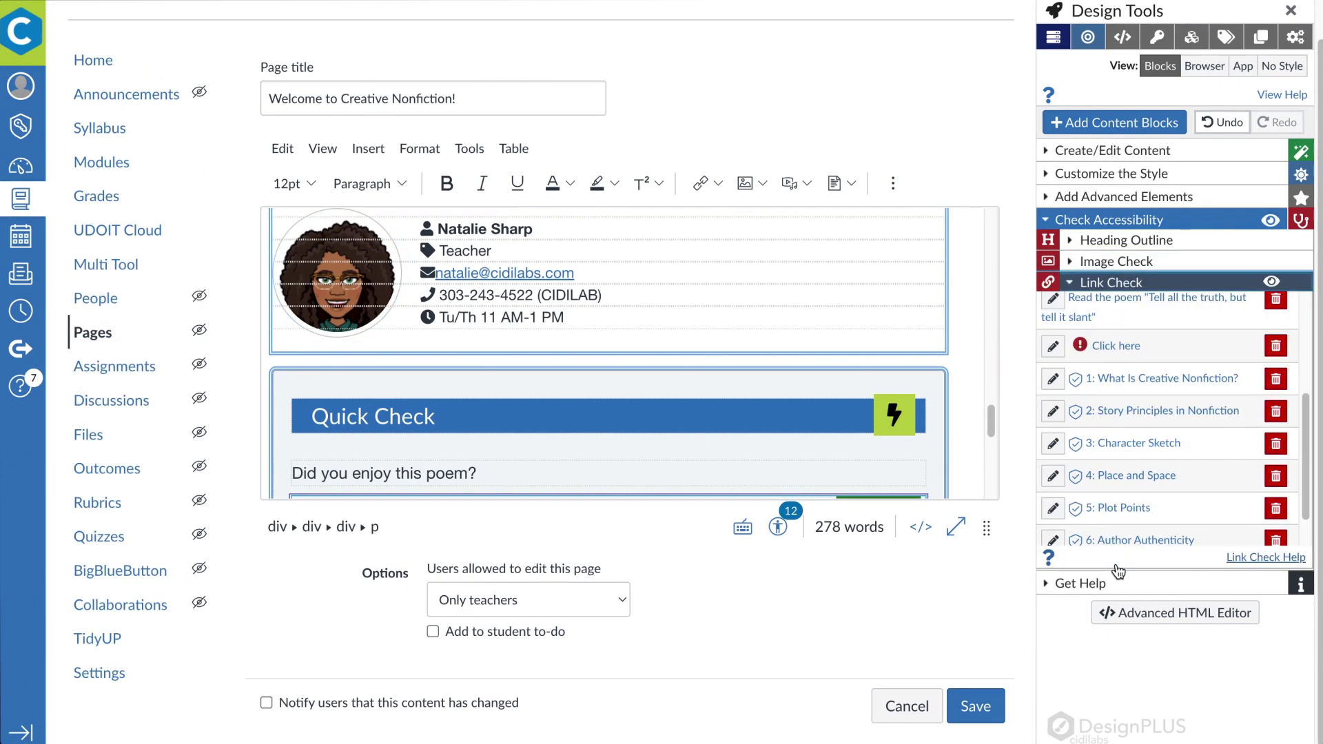
pyautogui.click(1052, 346)
pyautogui.tripleClick(1093, 407)
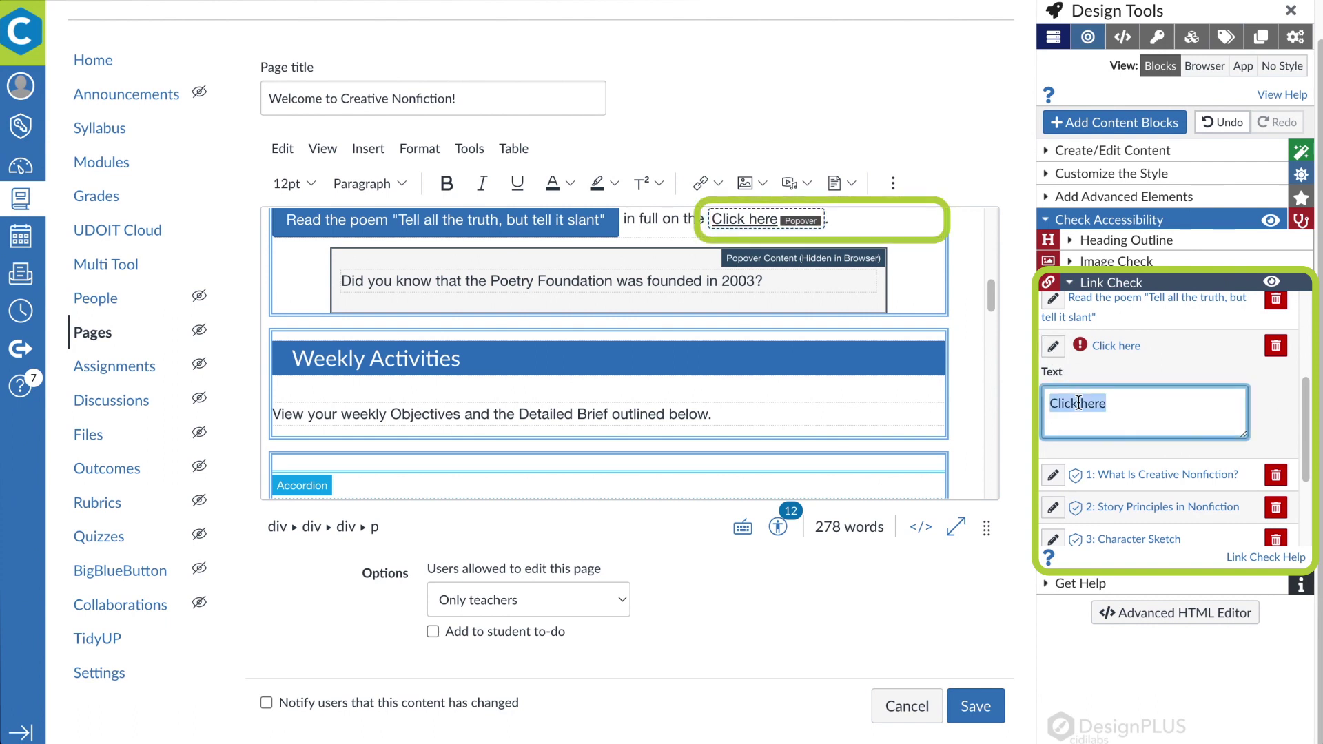
pyautogui.write('Po')
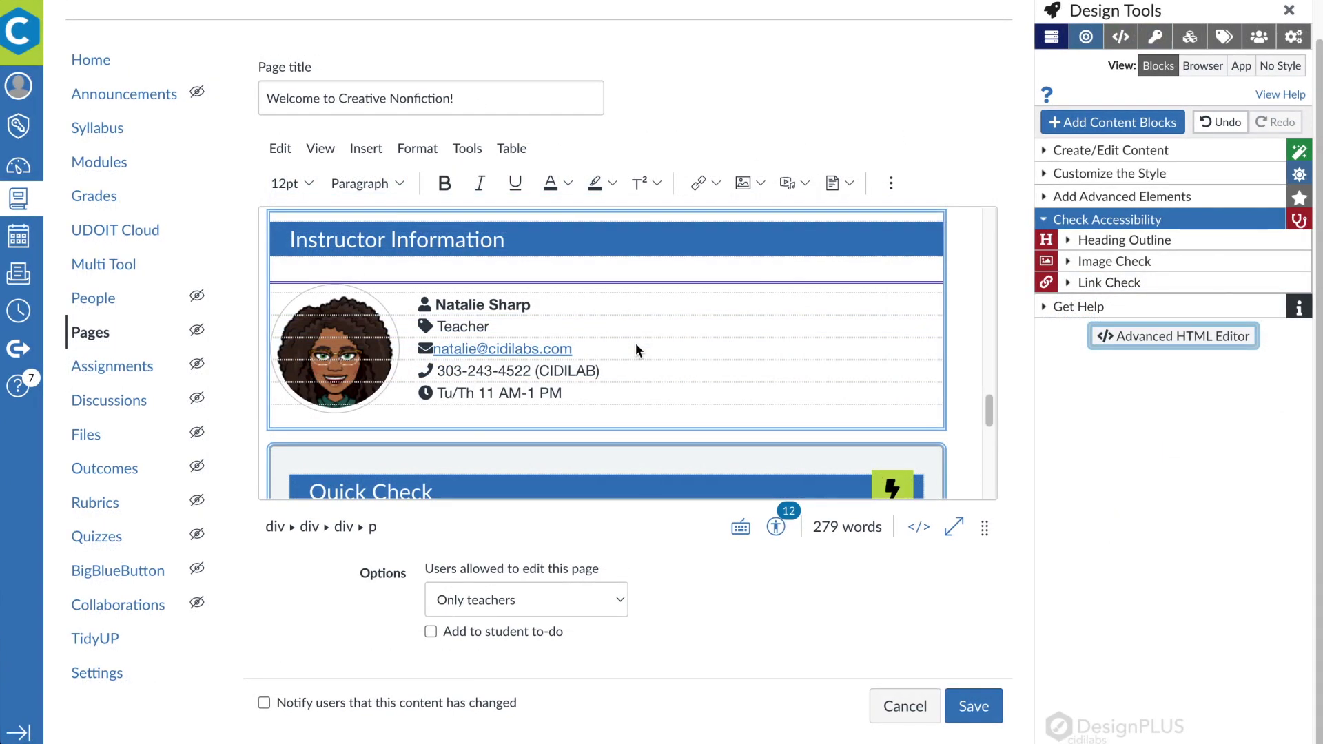
pyautogui.click(1192, 69)
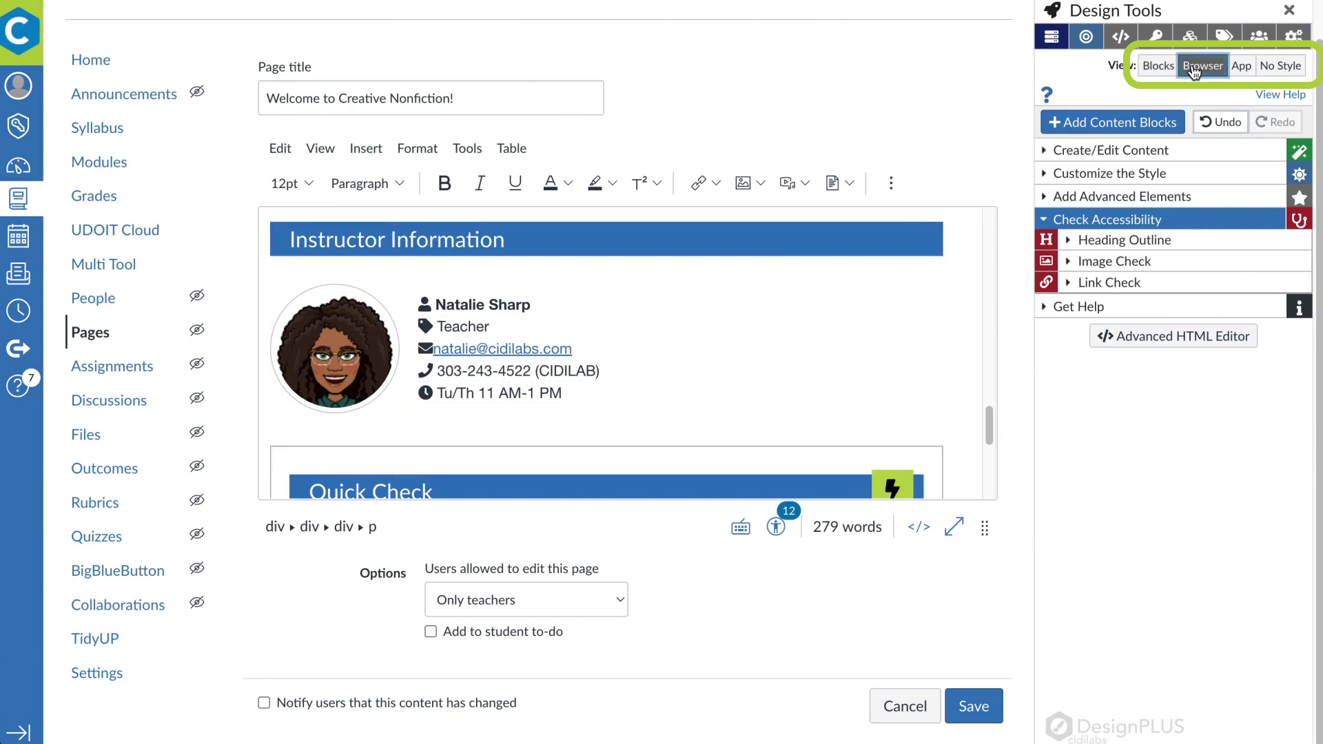
pyautogui.click(1242, 67)
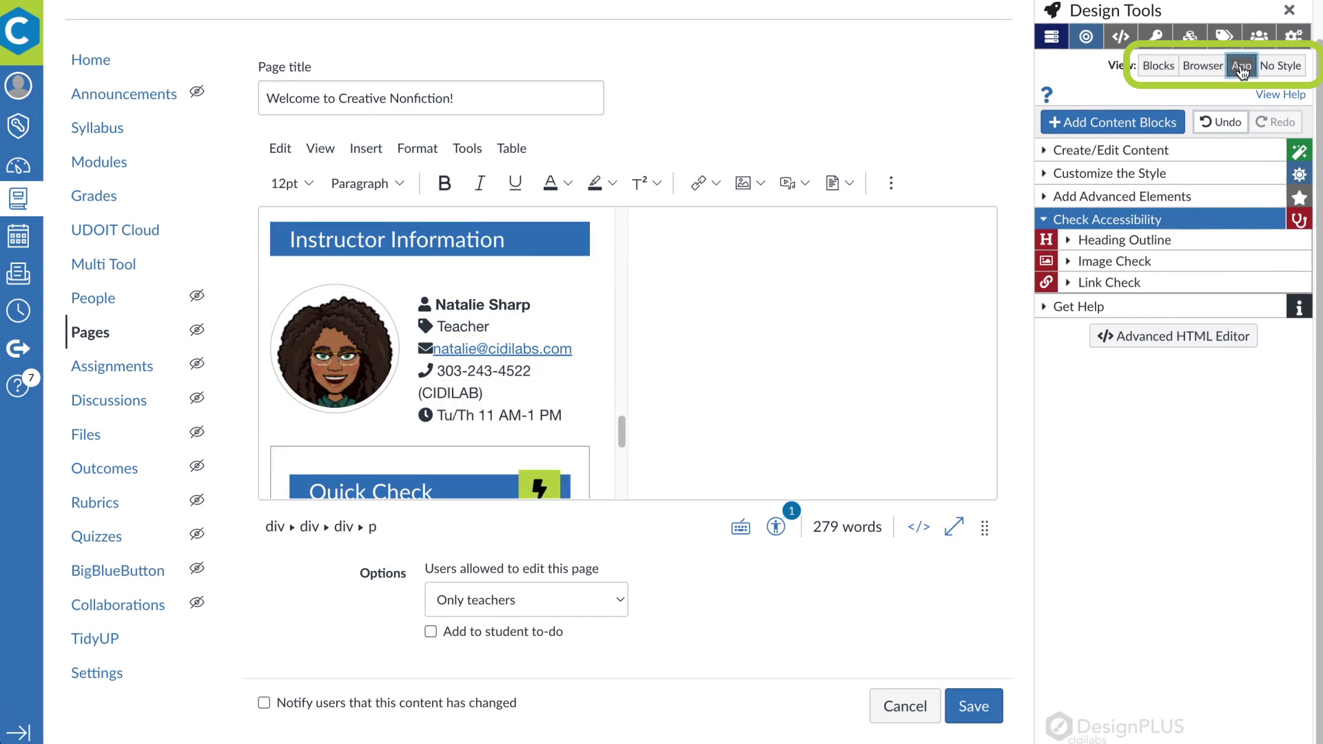
# In the Advanced HTML Editor, inspect the email link, banner image, Start Here and Resources links' code
pyautogui.click(1160, 67)
pyautogui.click(1174, 337)
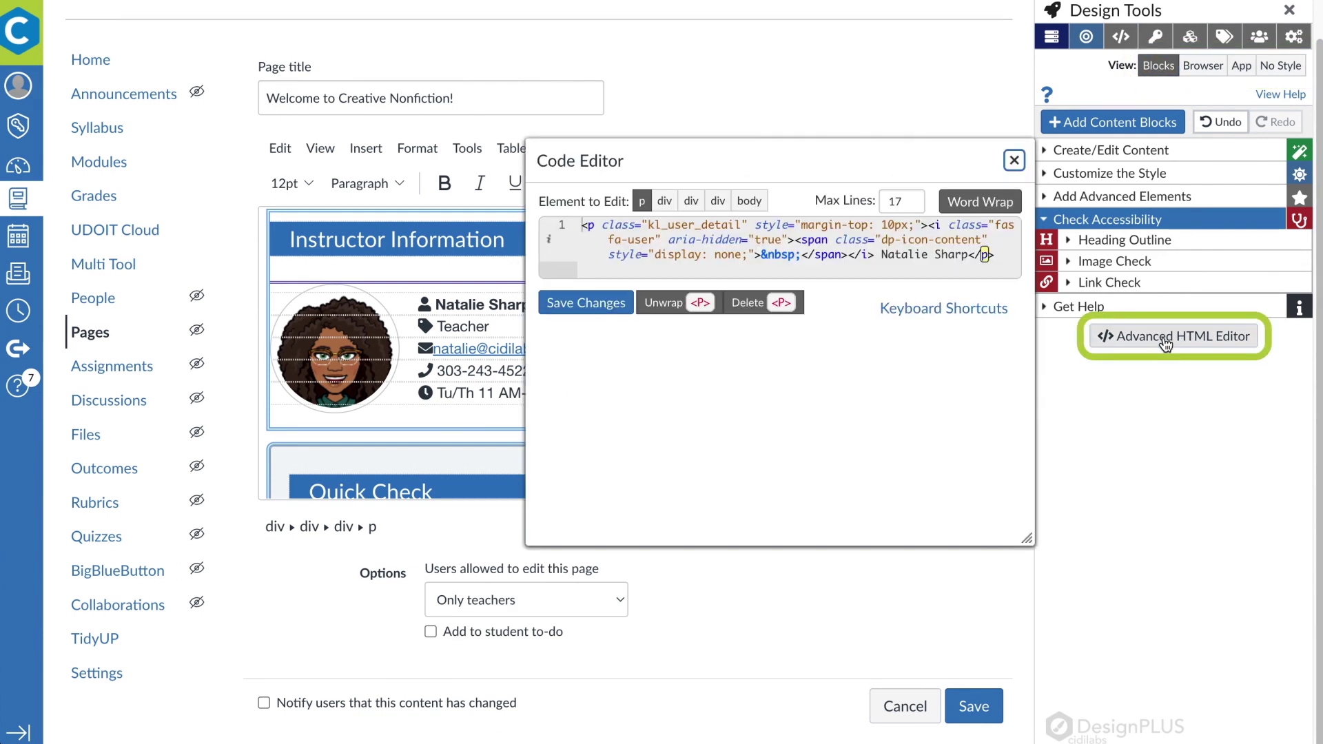
pyautogui.moveTo(863, 210); pyautogui.dragTo(1071, 337)
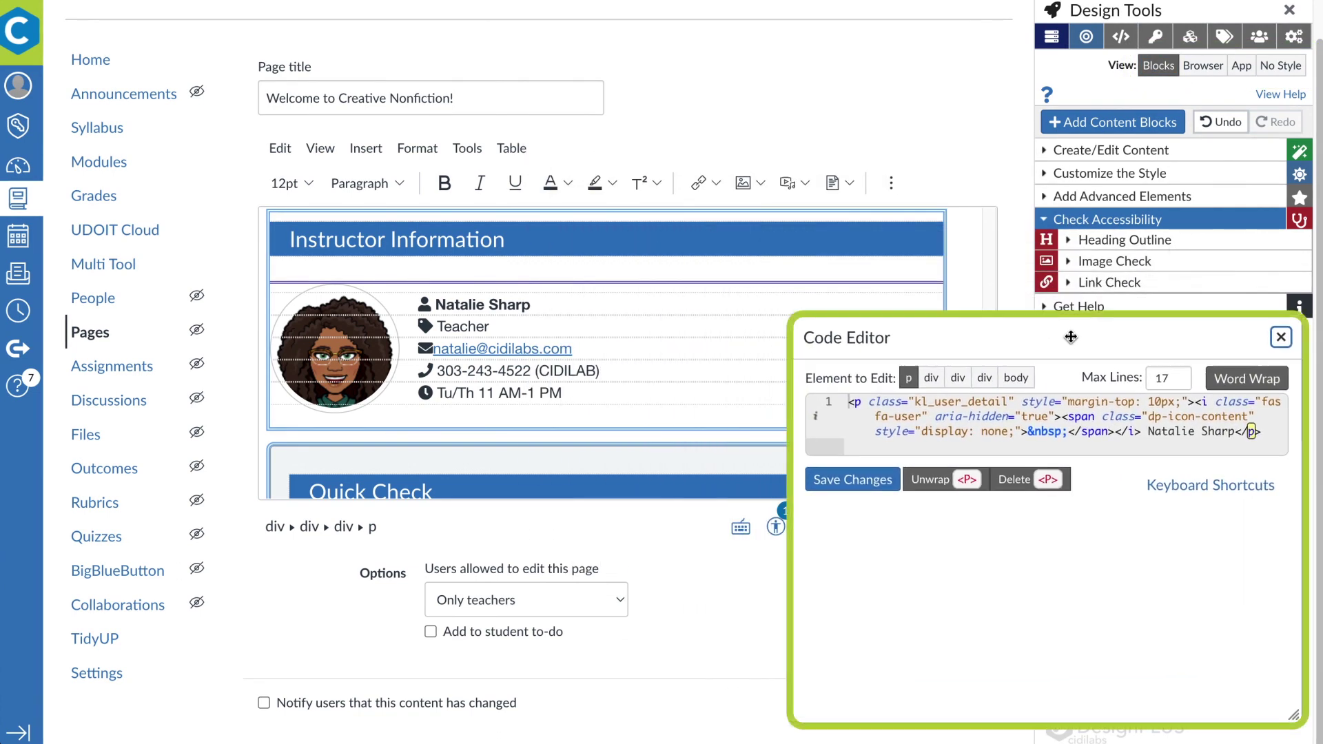
pyautogui.click(446, 349)
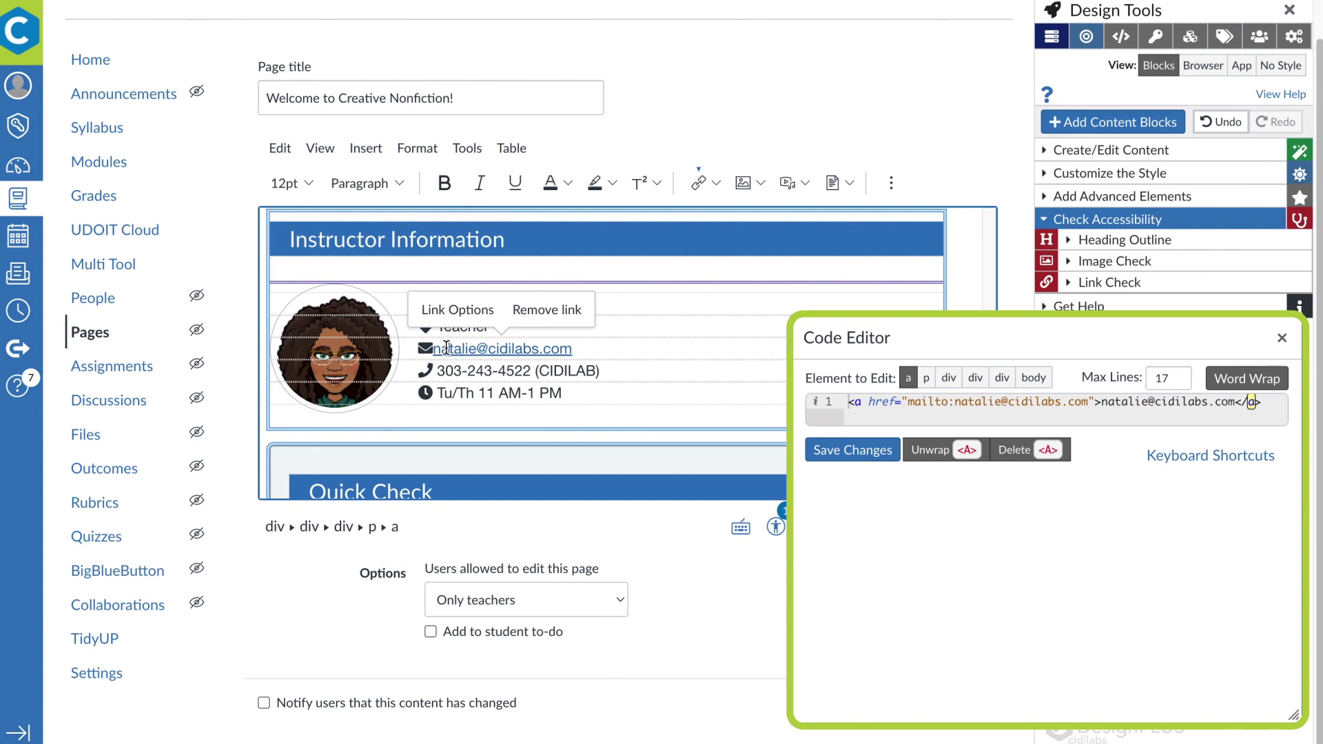
pyautogui.scroll(10, 445, 348)
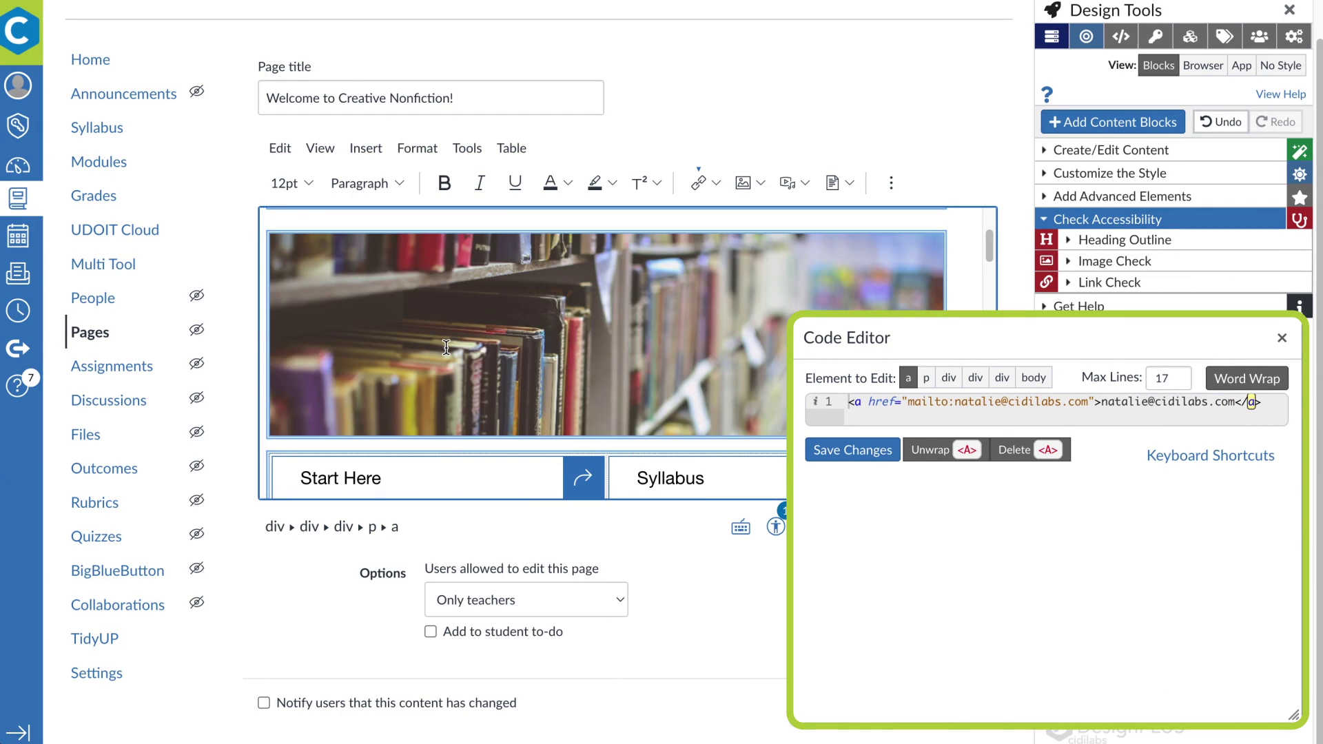
pyautogui.click(446, 347)
pyautogui.scroll(-2, 446, 348)
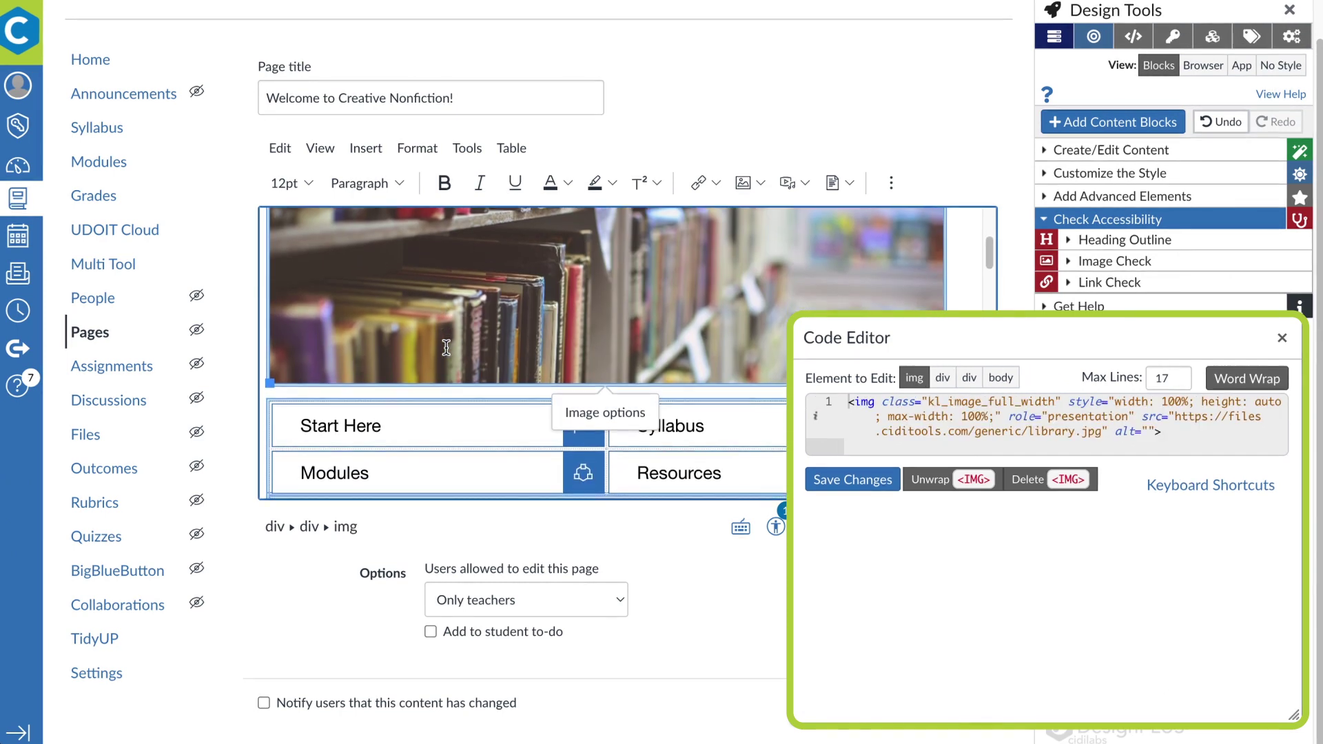
pyautogui.click(404, 433)
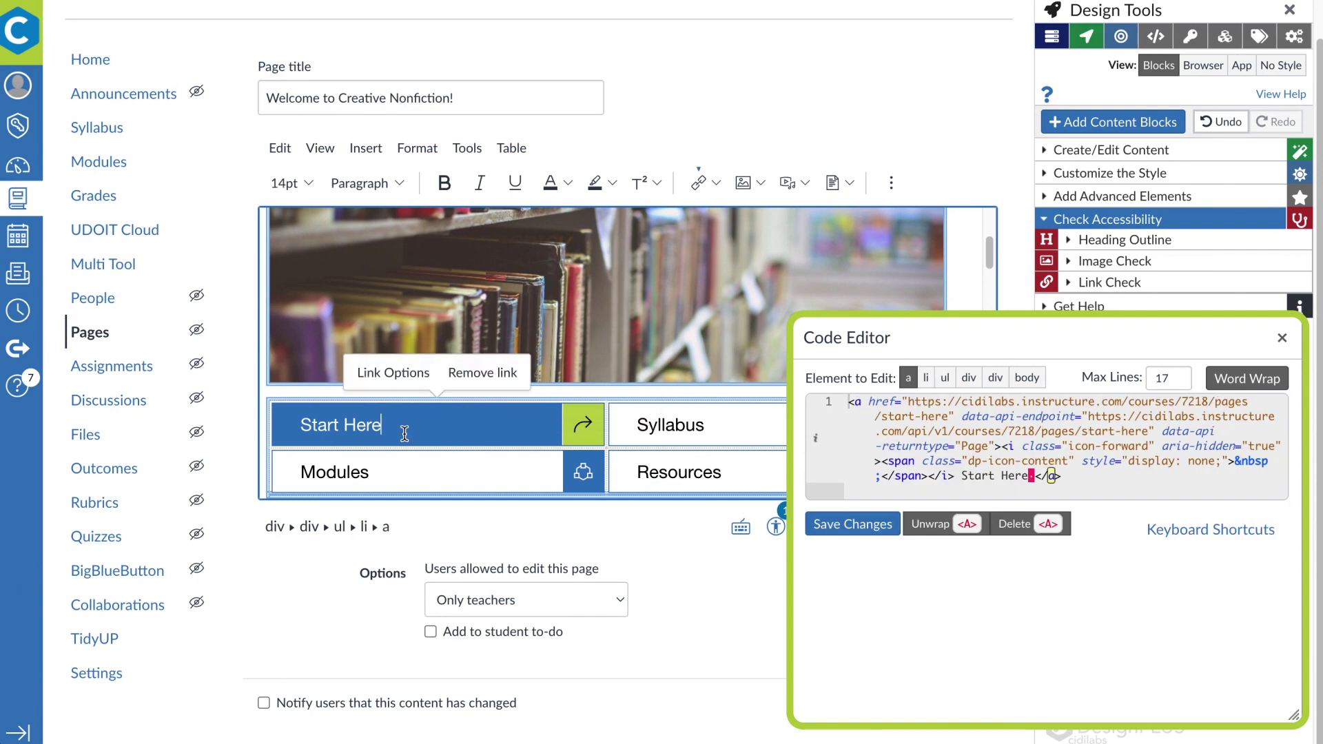
pyautogui.click(758, 474)
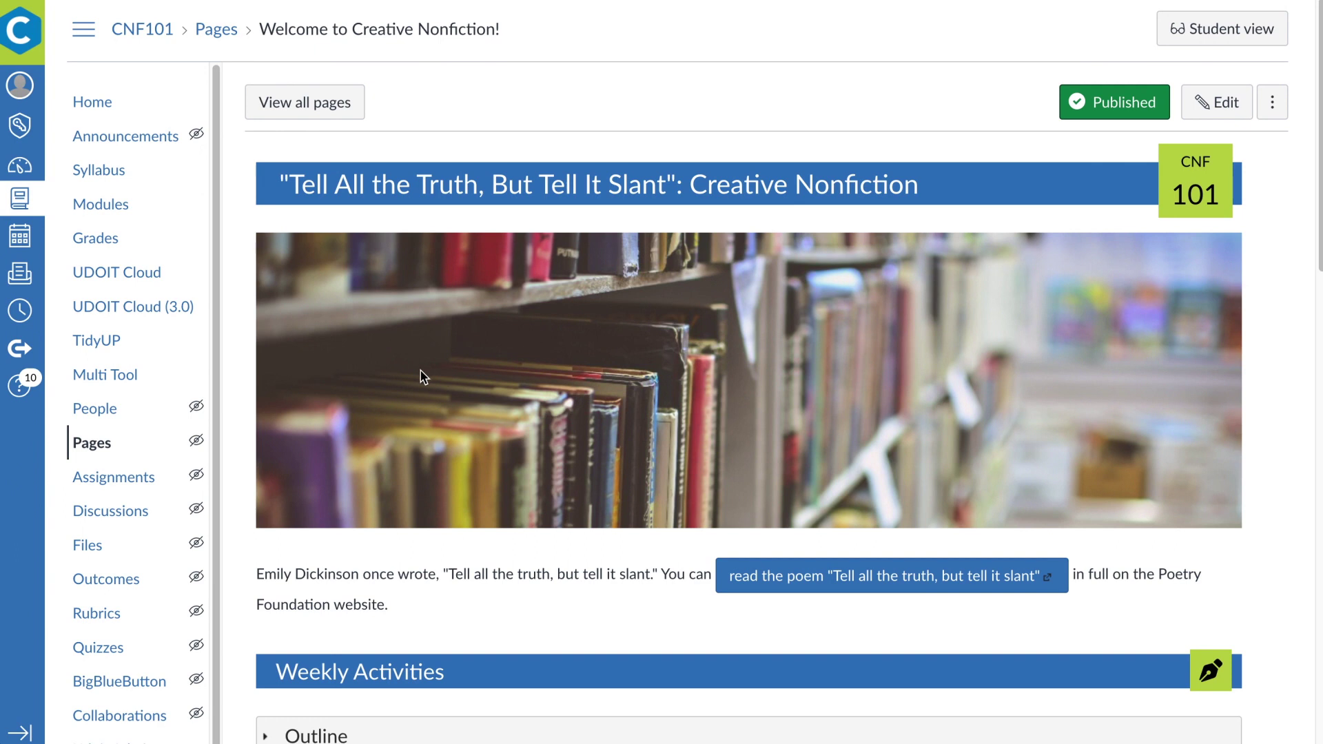
# In Multi Tool's Module Builder, generate two modules with Discussion, Header and Page items
pyautogui.click(143, 381)
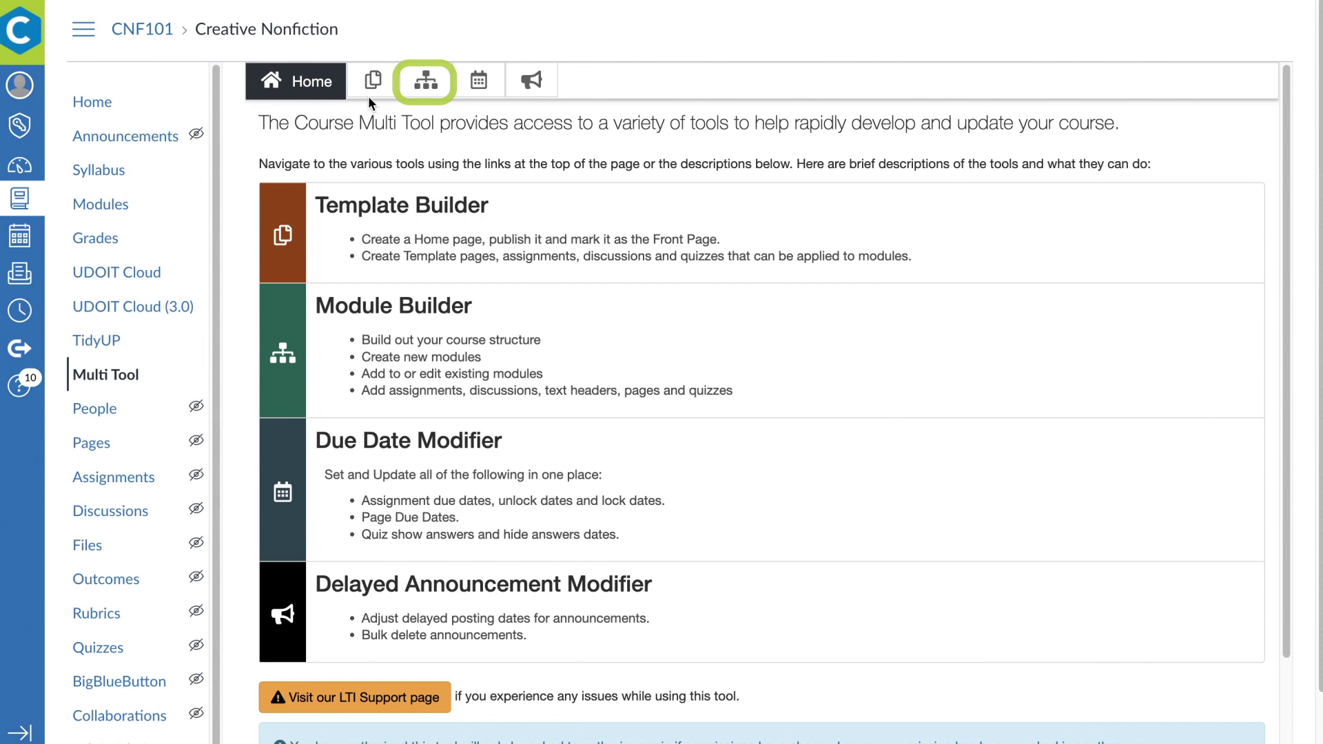
pyautogui.click(426, 80)
pyautogui.scroll(-5, 502, 343)
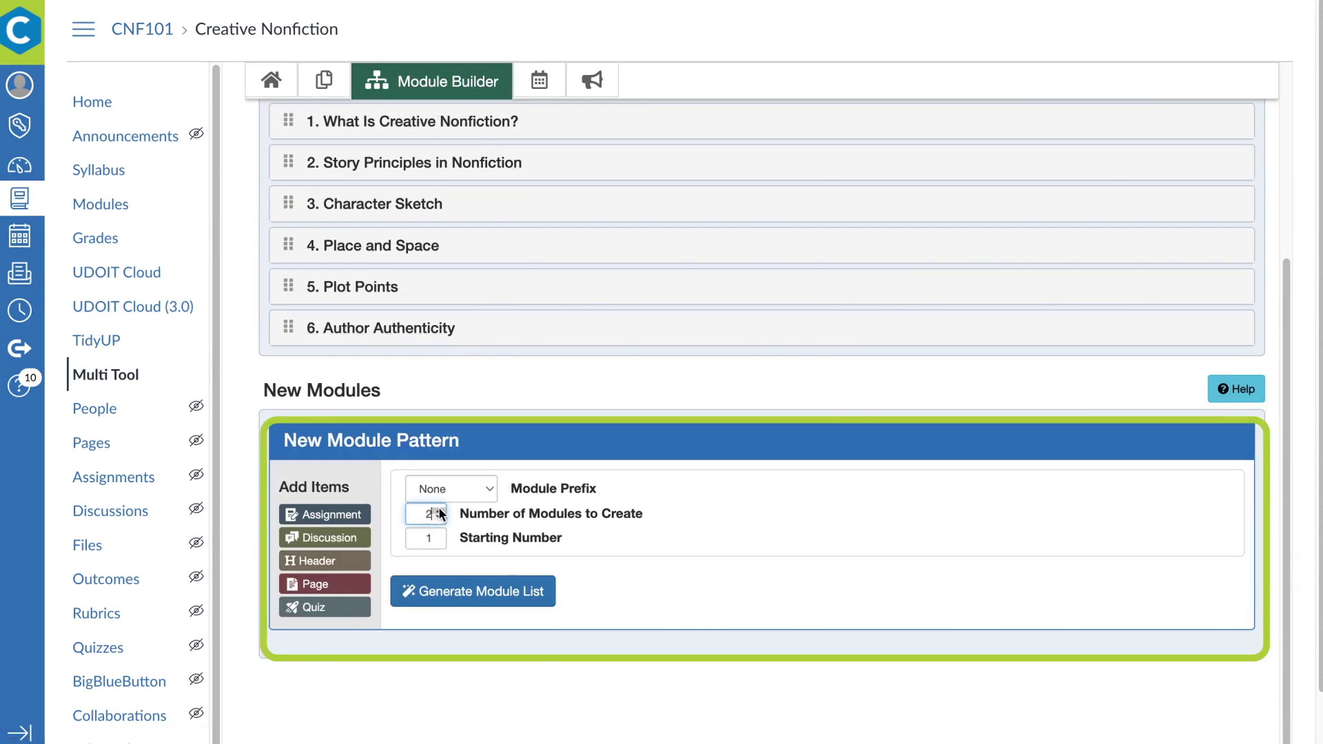
pyautogui.click(336, 537)
pyautogui.click(341, 560)
pyautogui.click(348, 585)
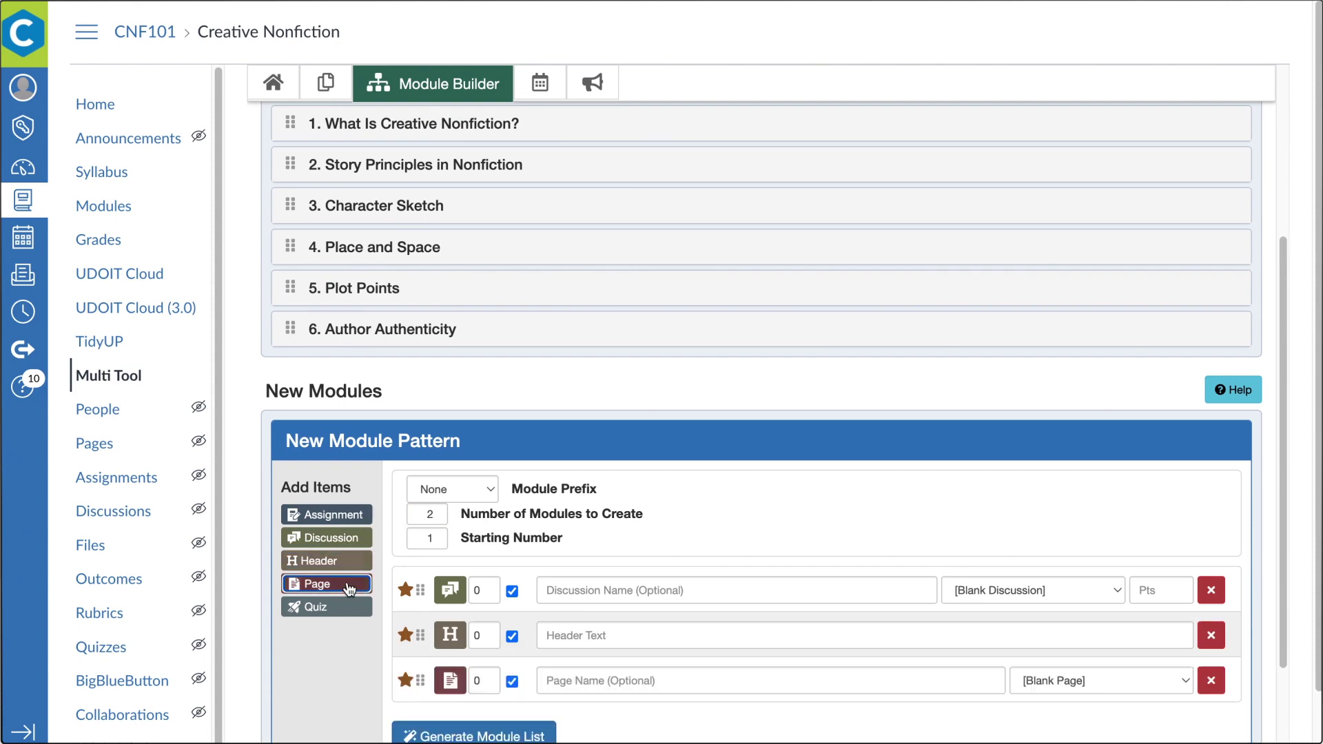
pyautogui.scroll(-2, 465, 603)
pyautogui.click(465, 601)
# Title the modules 'Entry Points' and 'Form and Formula' and add them to the course
pyautogui.scroll(-10, 466, 605)
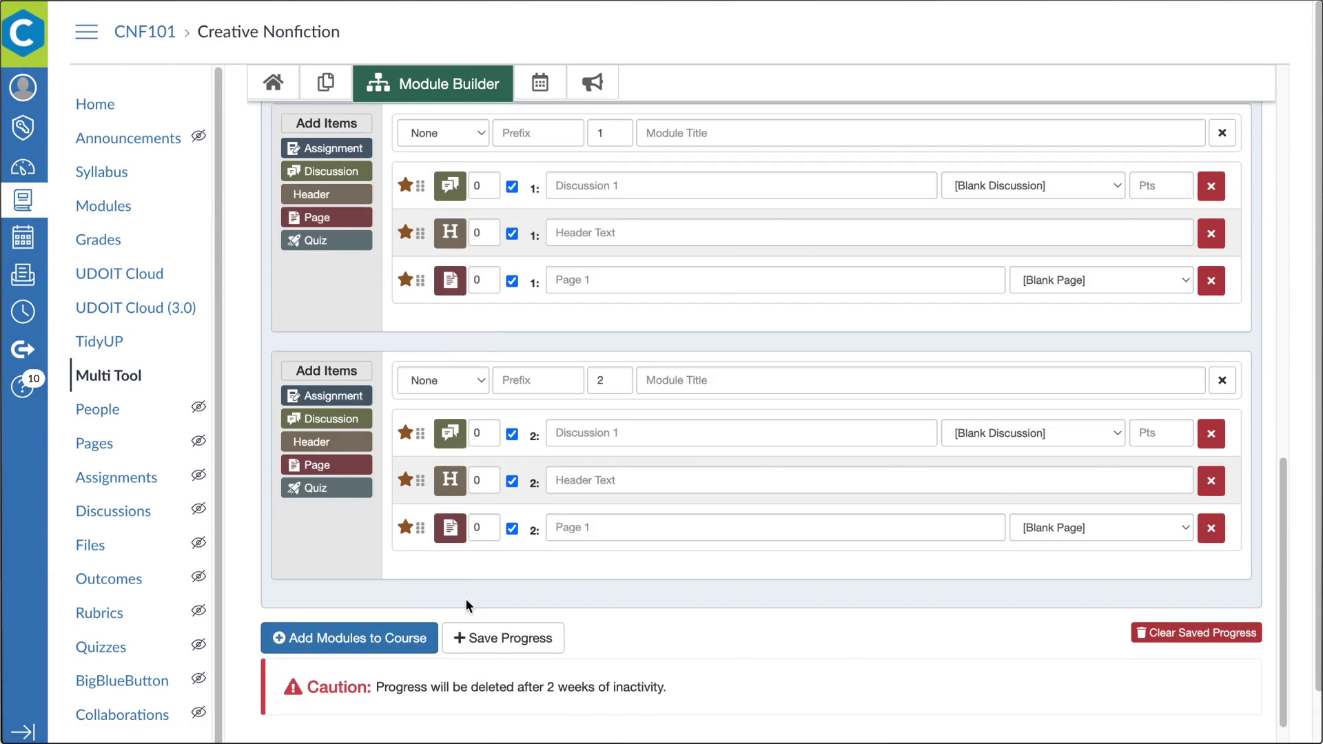
pyautogui.scroll(1, 465, 605)
pyautogui.click(833, 157)
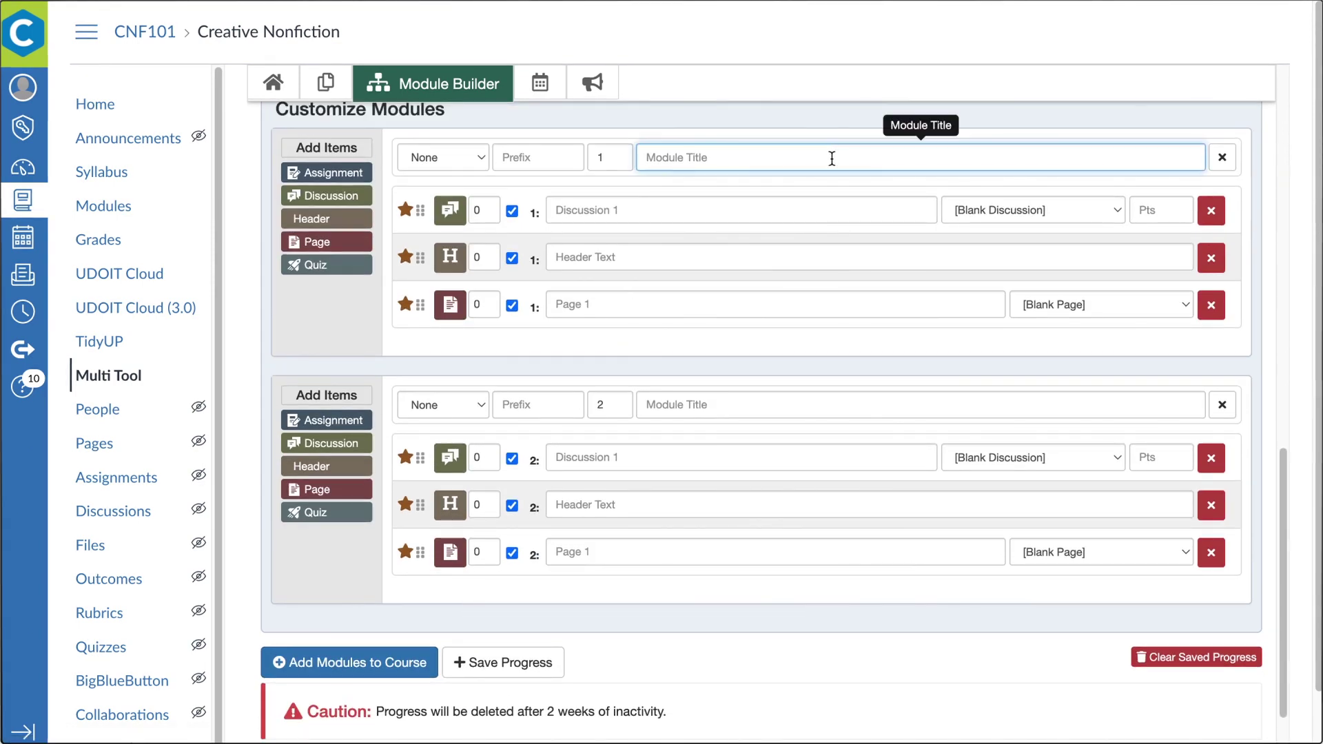
pyautogui.click(719, 407)
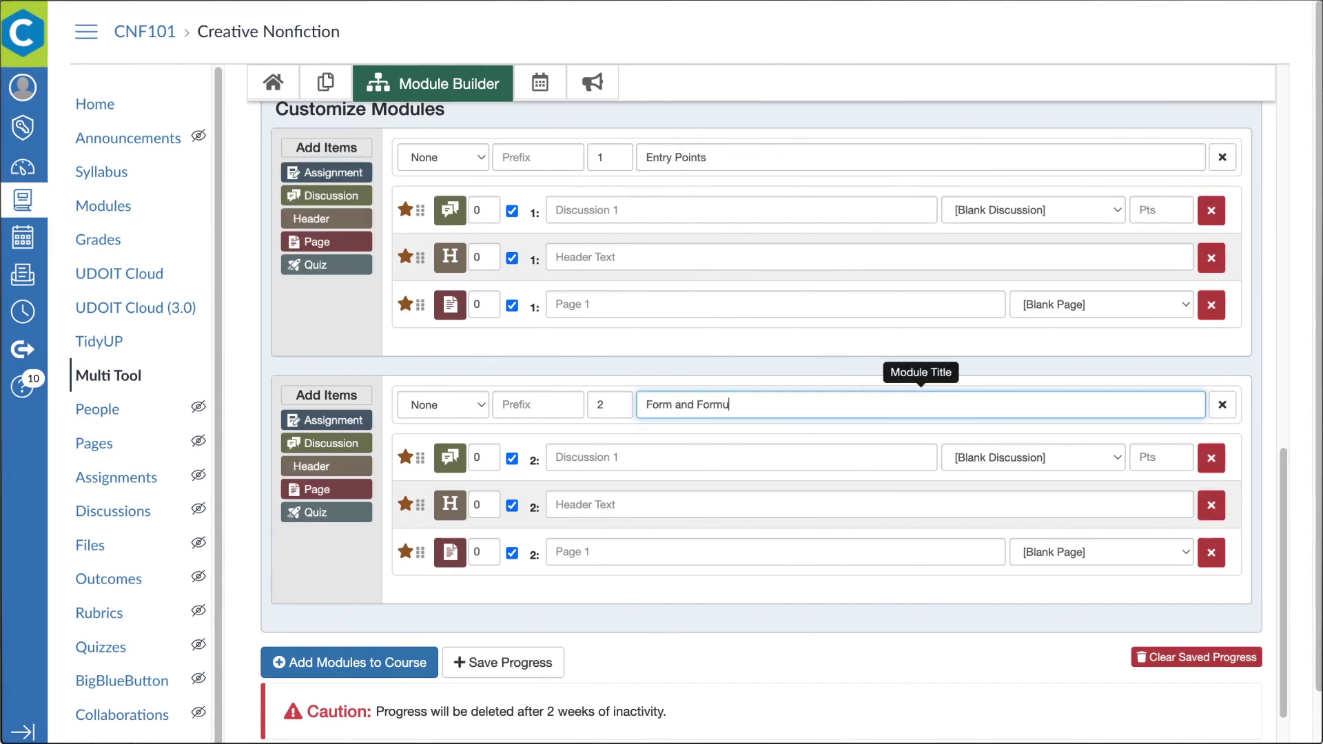
pyautogui.write('Form and Formula')
pyautogui.click(376, 662)
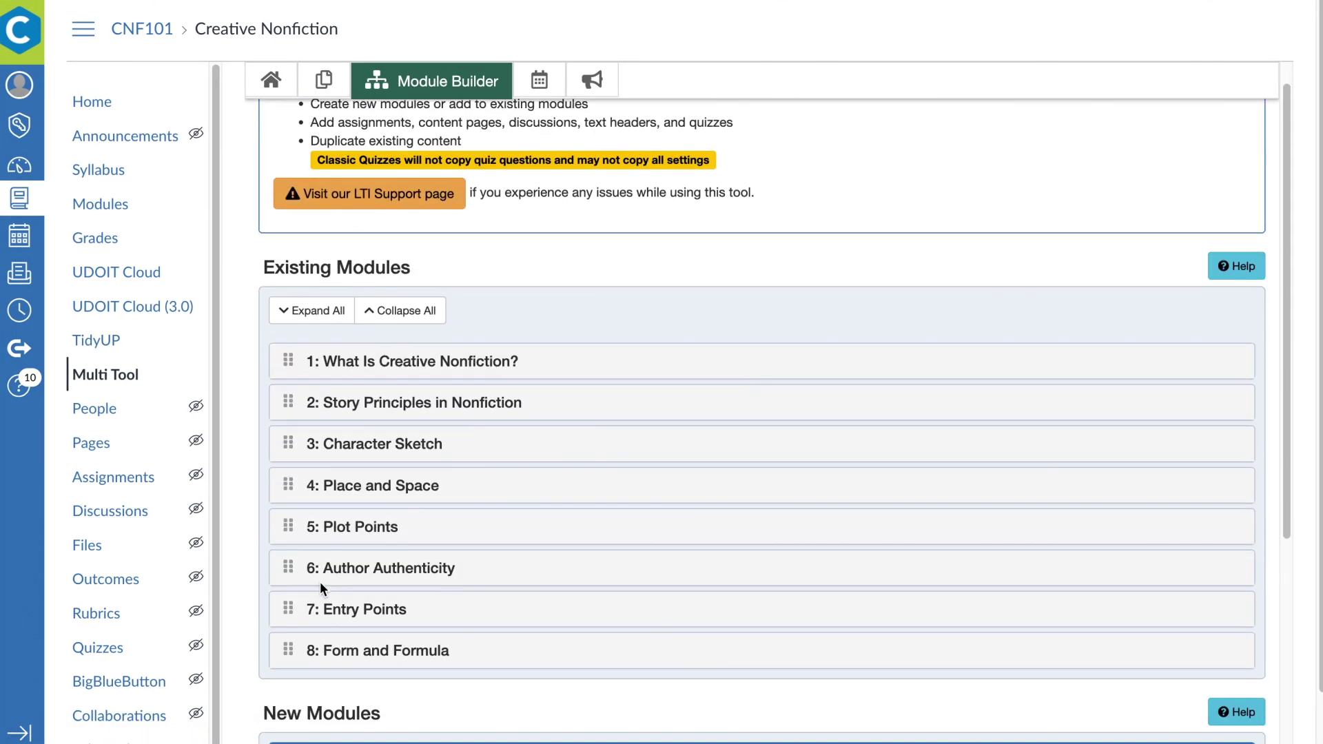
pyautogui.scroll(1, 540, 621)
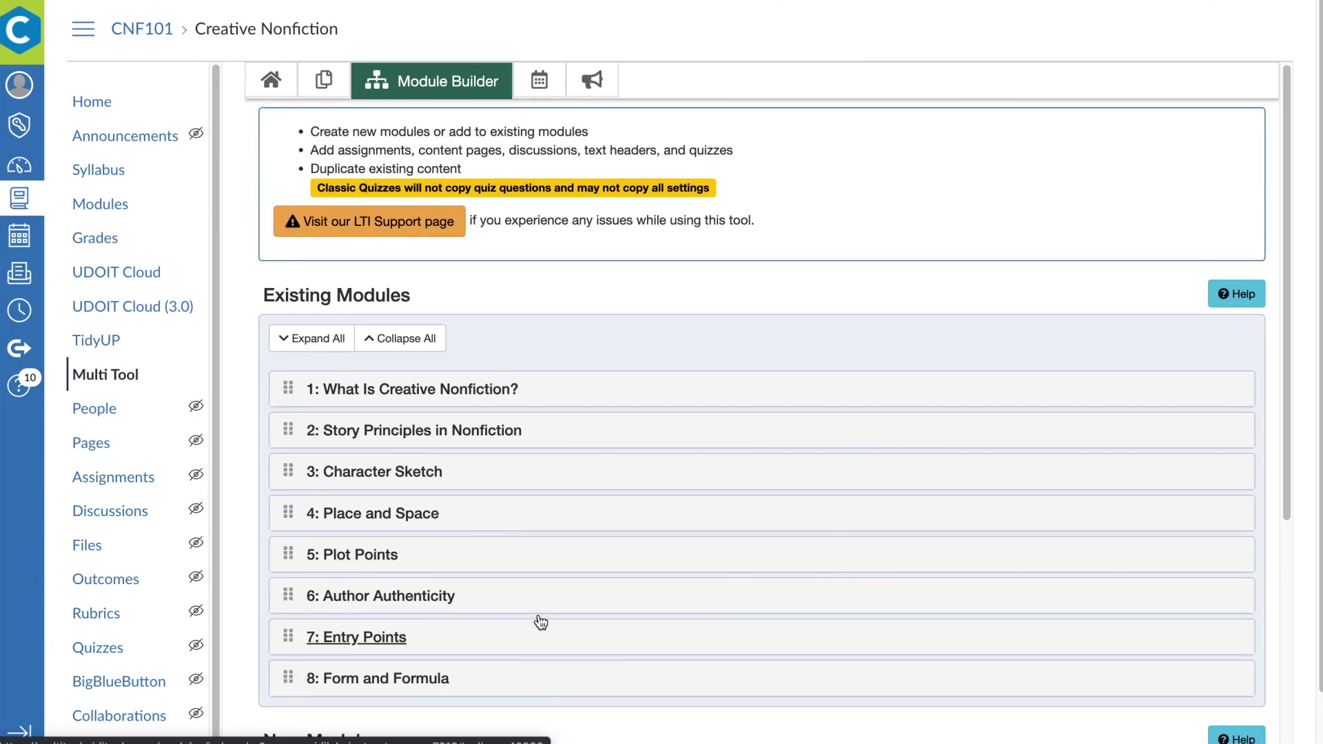
# Review the assignment due dates in the Due Date Modifier's Assignment Data table
pyautogui.click(541, 81)
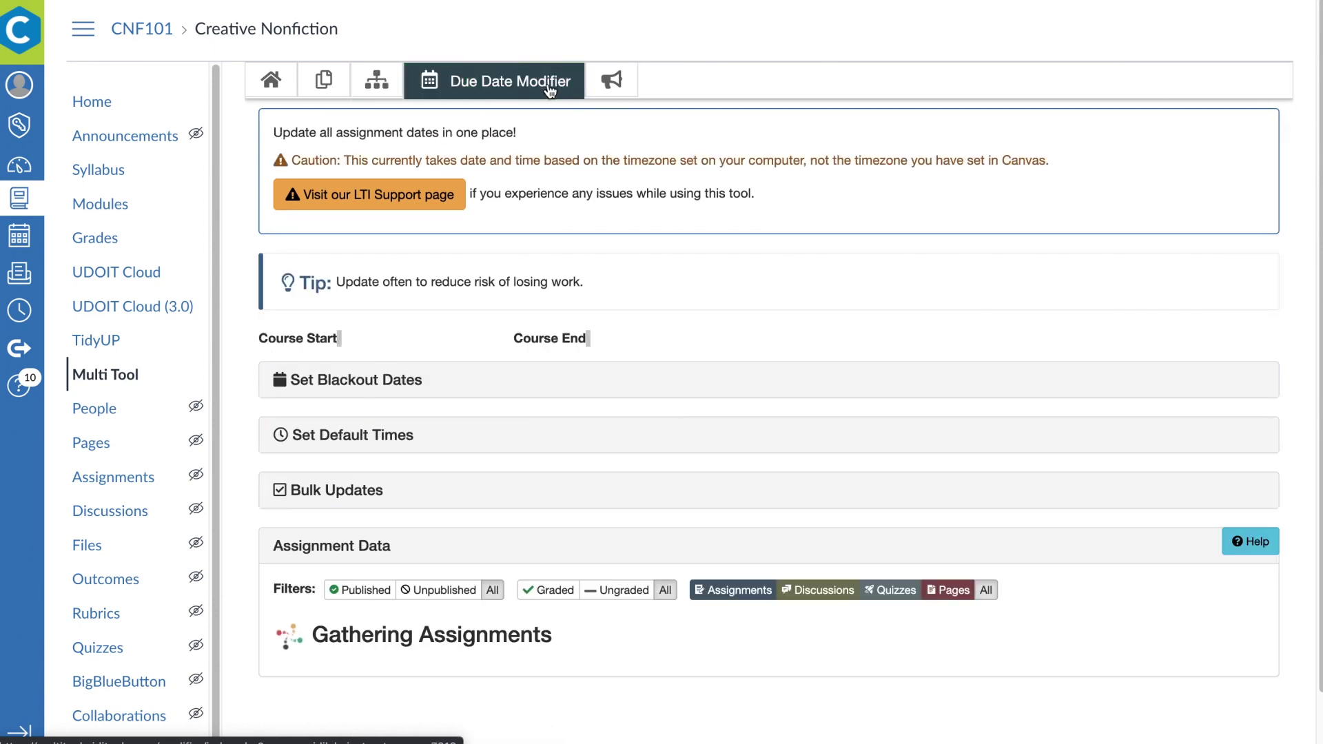
pyautogui.scroll(-5, 728, 481)
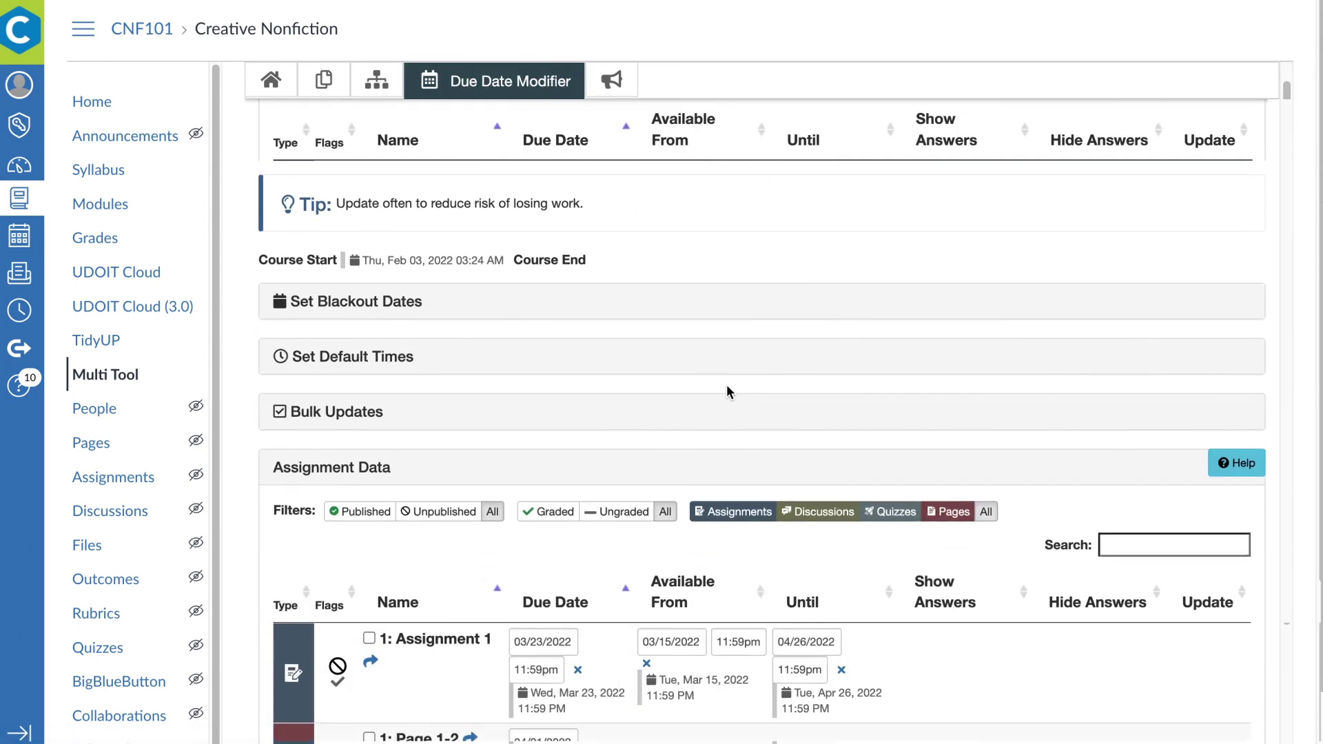
pyautogui.scroll(-4, 736, 682)
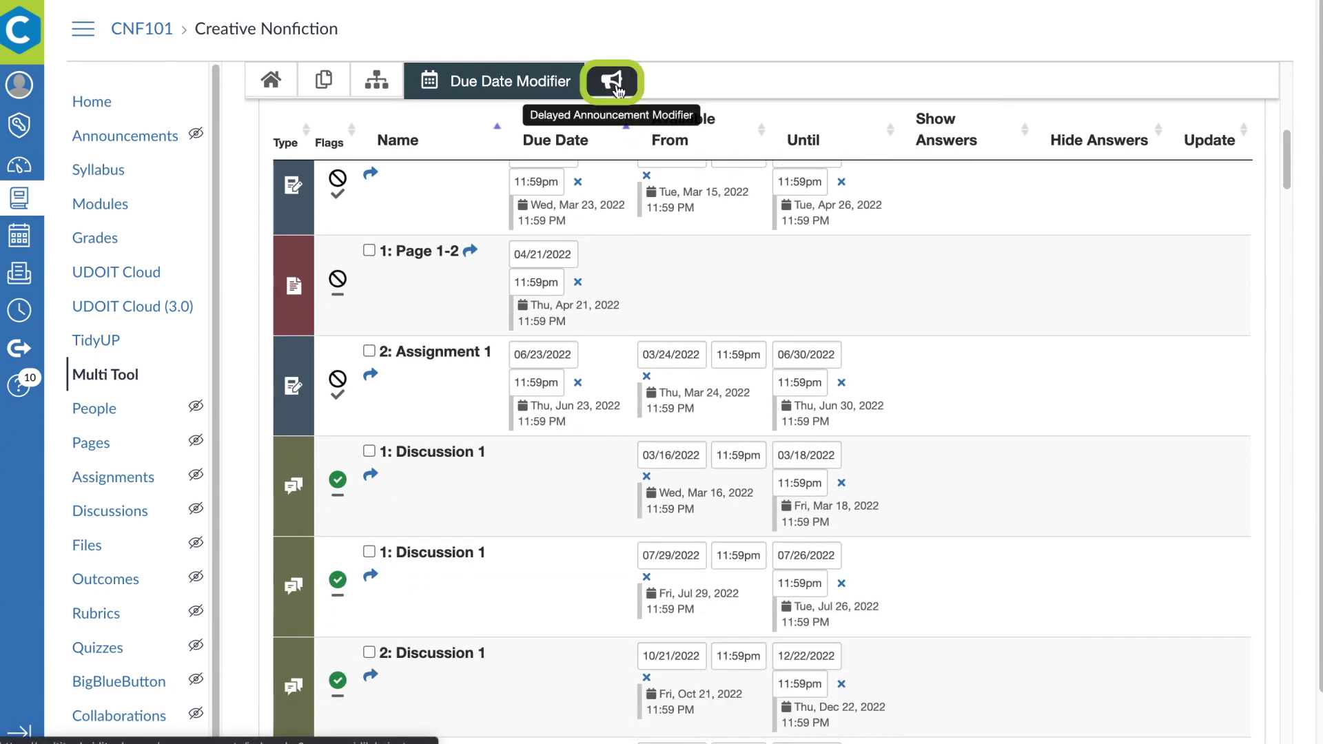
# Switch to the Delayed Announcement Modifier and scroll through the announcement posting dates
pyautogui.click(618, 90)
pyautogui.scroll(-1, 618, 89)
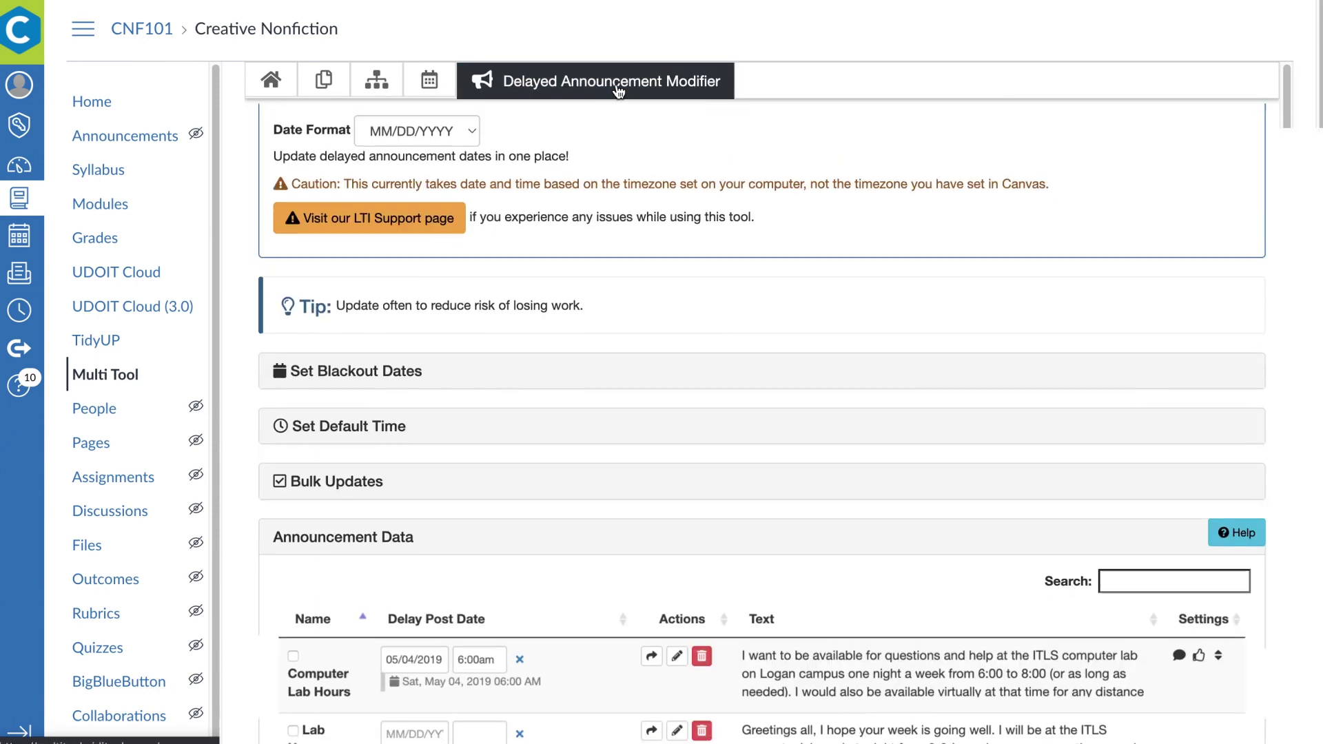
pyautogui.scroll(-3, 618, 90)
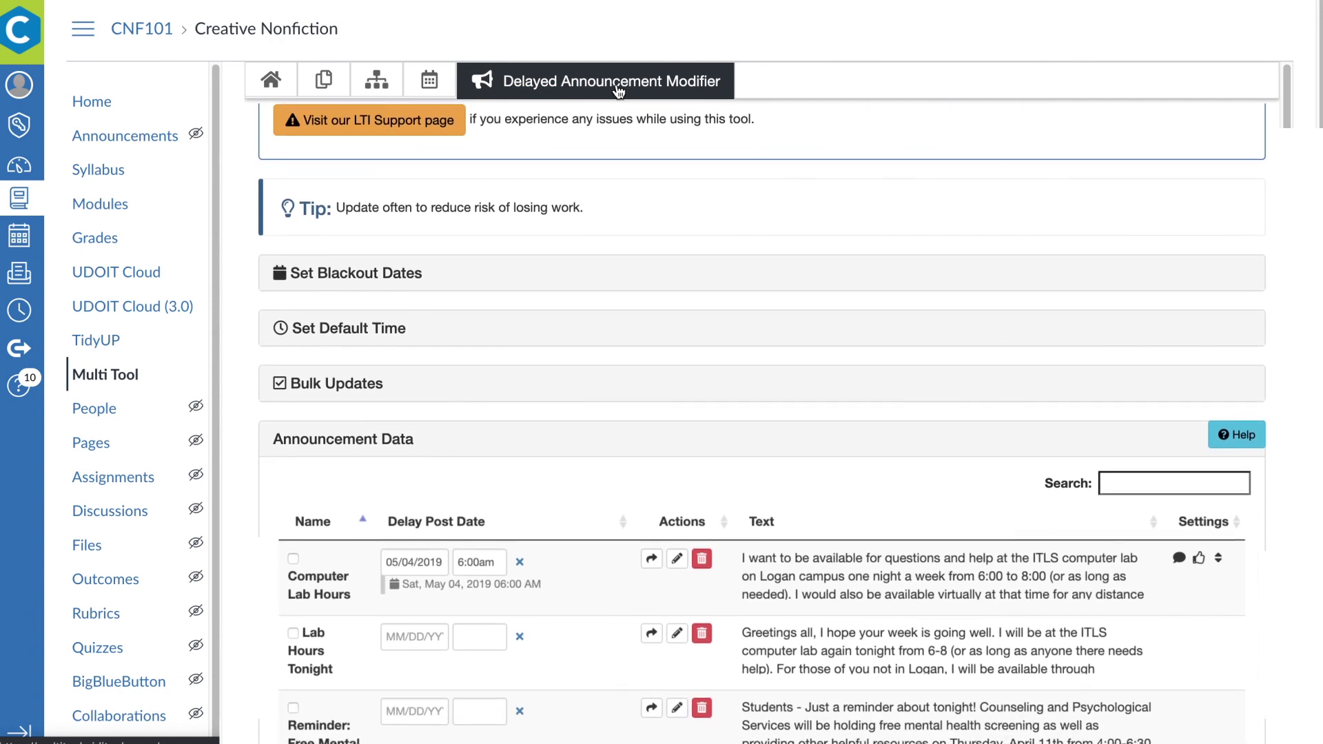
pyautogui.scroll(-3, 618, 89)
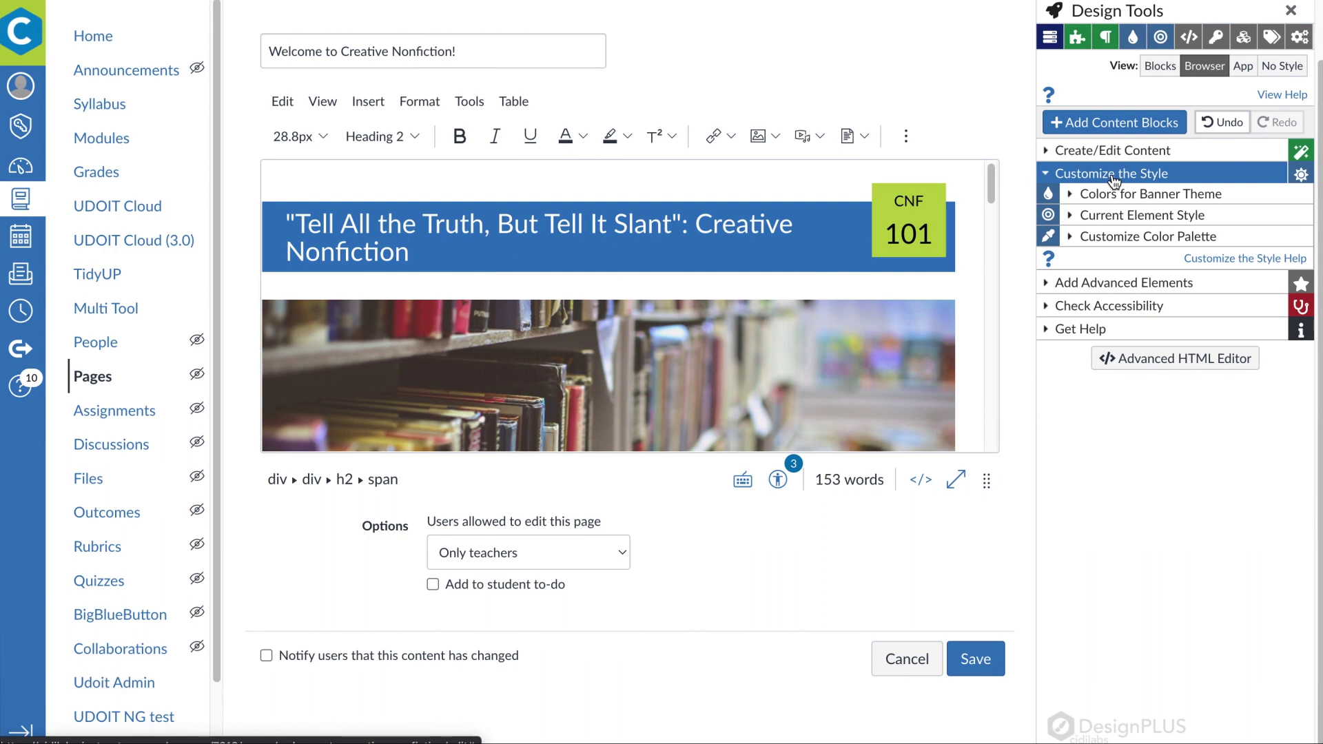
# Expand Customize the Style in the Design Tools sidebar
pyautogui.click(1227, 259)
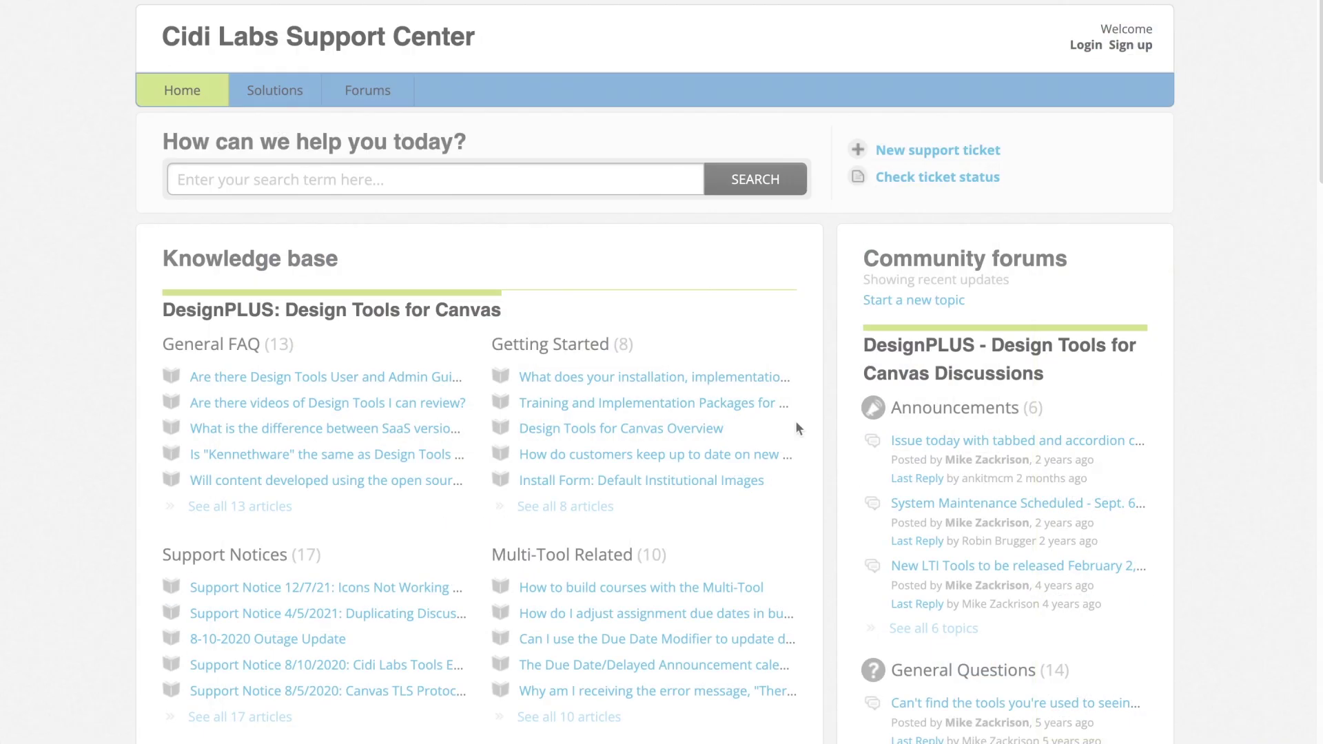
# Open the Design Tools User and Admin Guides article in the Cidi Labs Support Center
pyautogui.scroll(-5, 808, 427)
pyautogui.scroll(10, 808, 427)
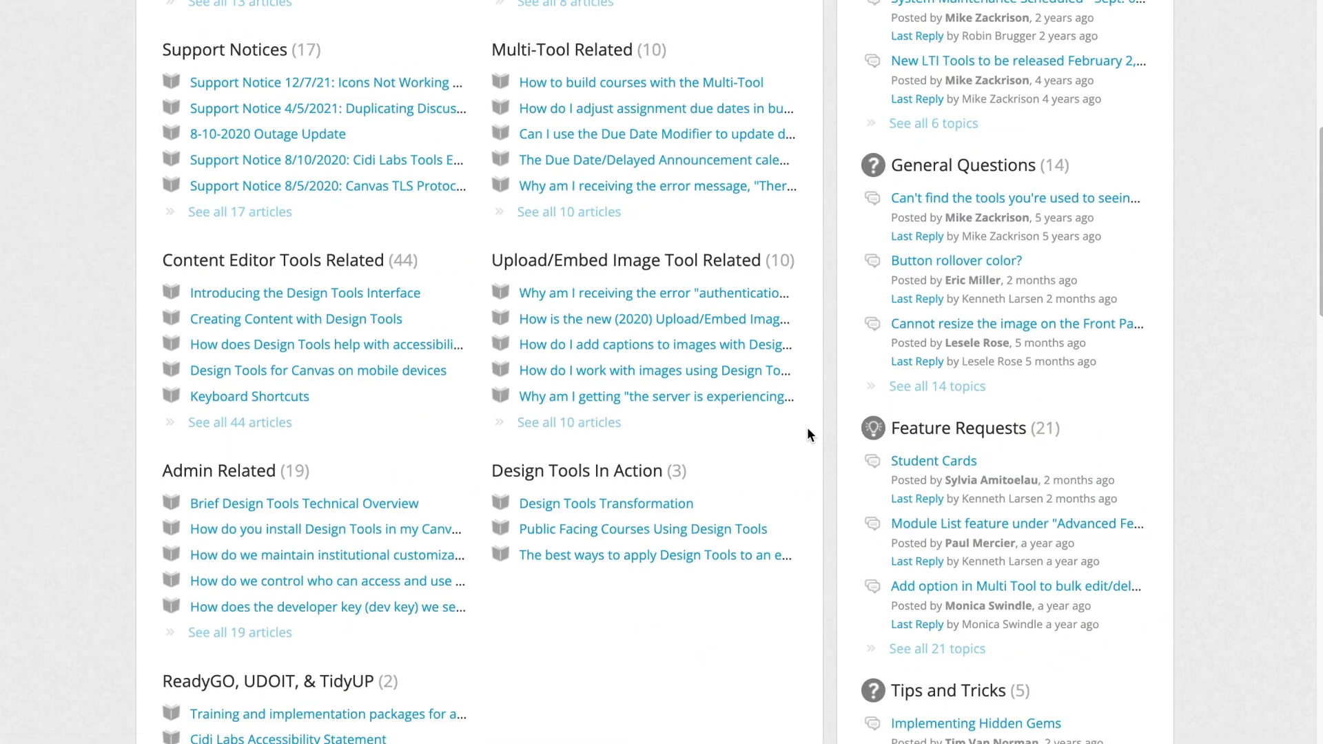
pyautogui.click(394, 309)
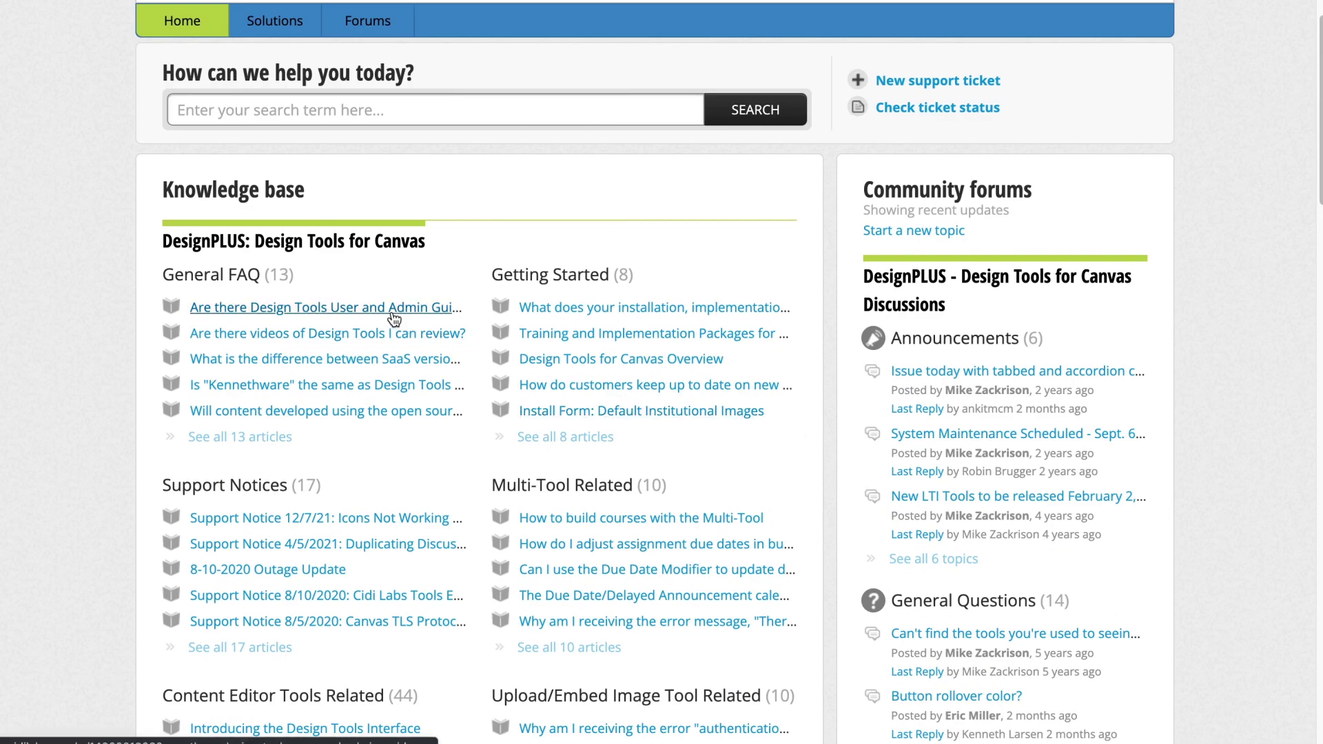
pyautogui.scroll(-2, 397, 314)
pyautogui.scroll(3, 395, 311)
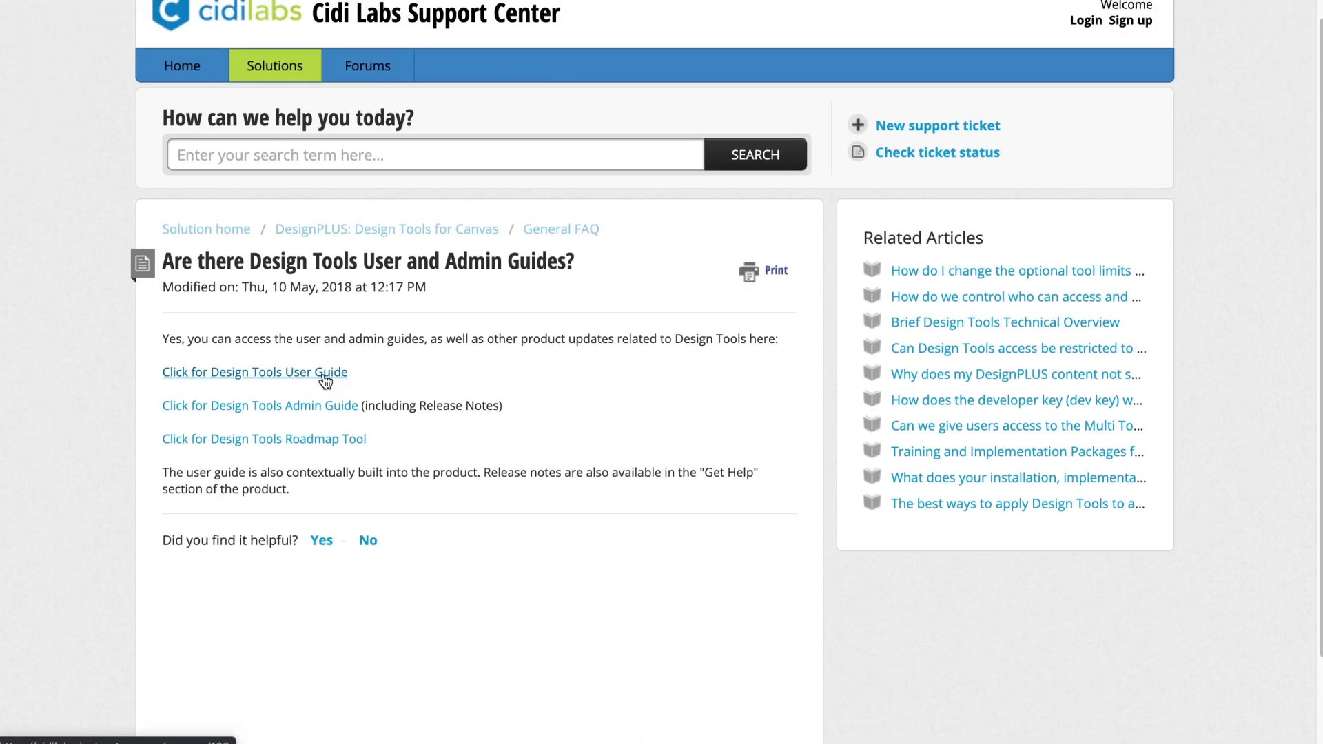
# Start a new support ticket with name, requester e-mail, subject 'DesignPLUS question' and product DesignPLUS
pyautogui.click(855, 131)
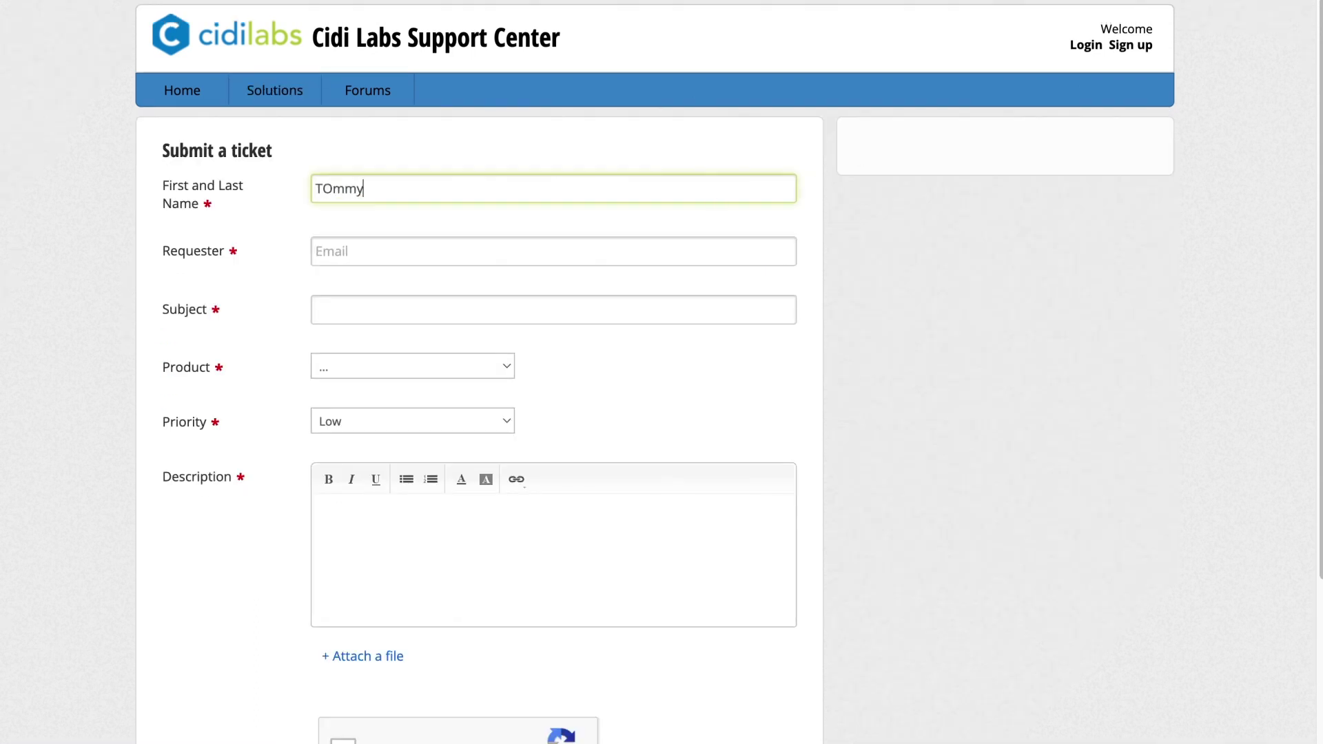
pyautogui.press('Tab')
pyautogui.press('Tab')
pyautogui.write('Design')
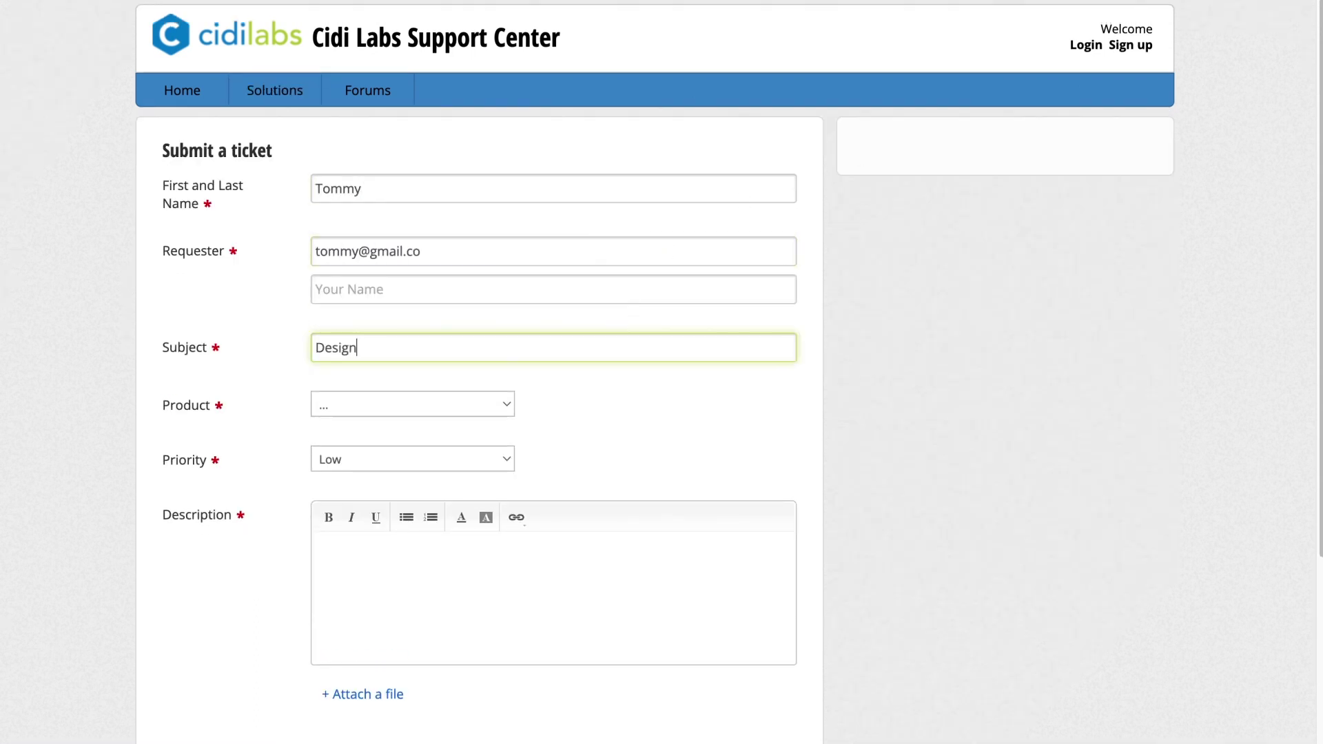
pyautogui.click(486, 405)
pyautogui.click(486, 433)
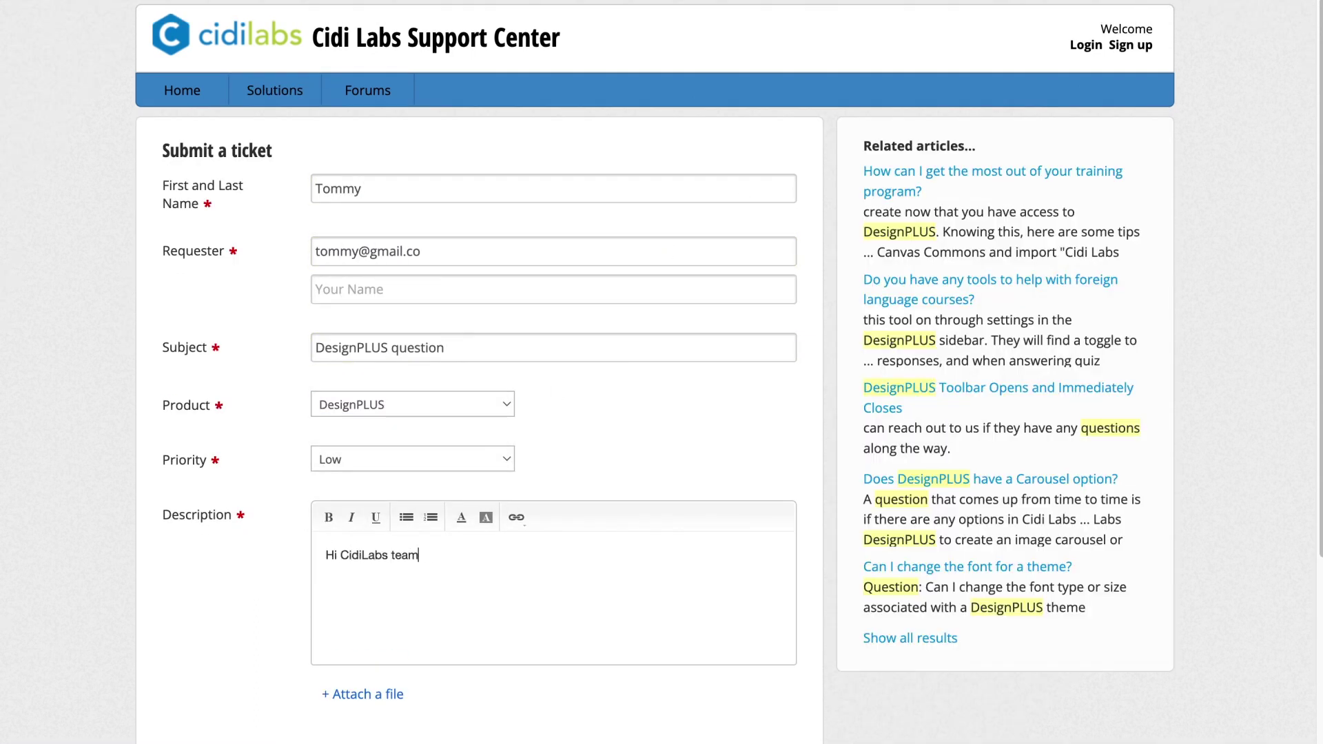
# Complete the ticket description to read 'I have a question regarding DesignPLUS'
pyautogui.write('DesignPLUS')
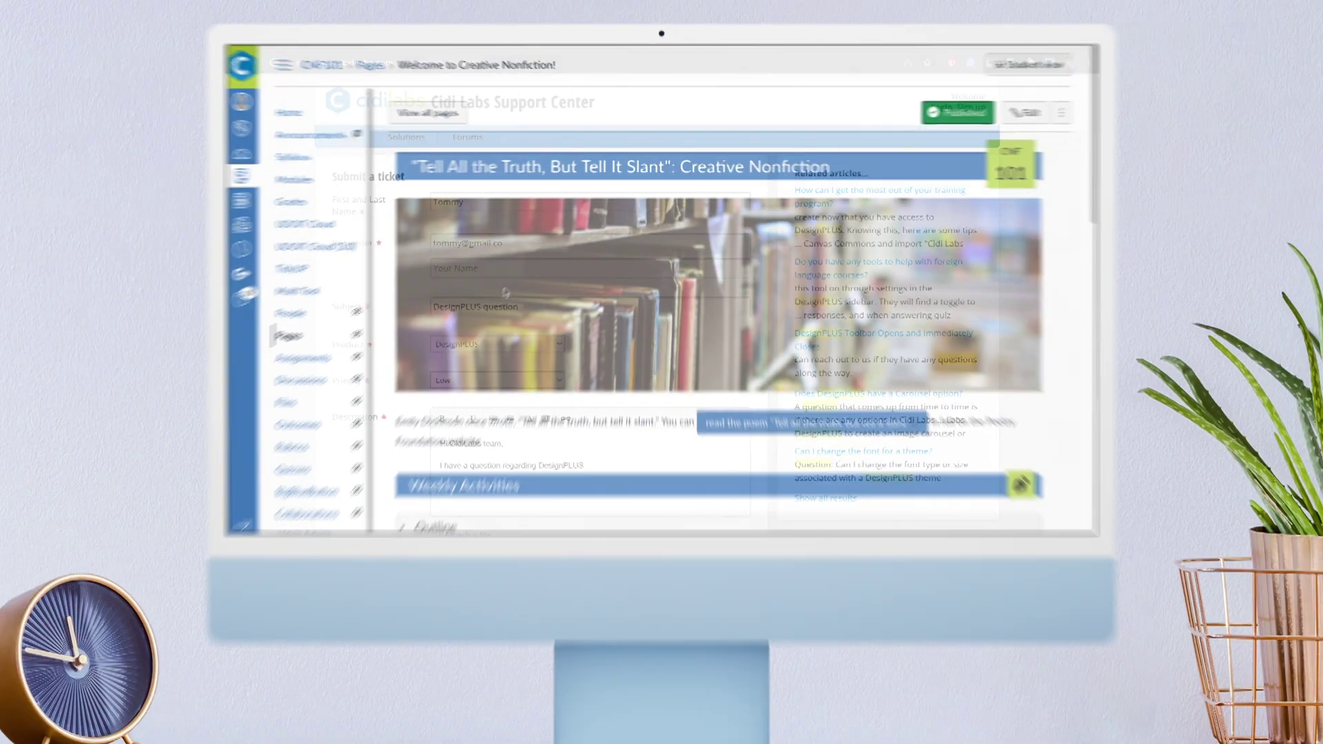